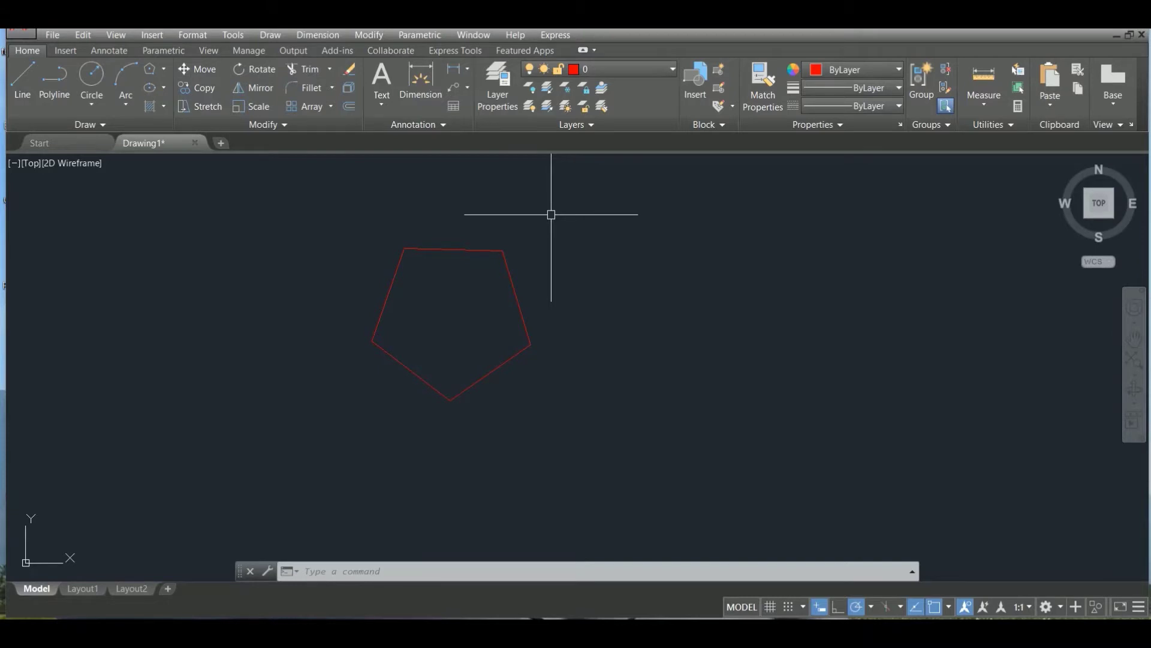
left_click(303, 39)
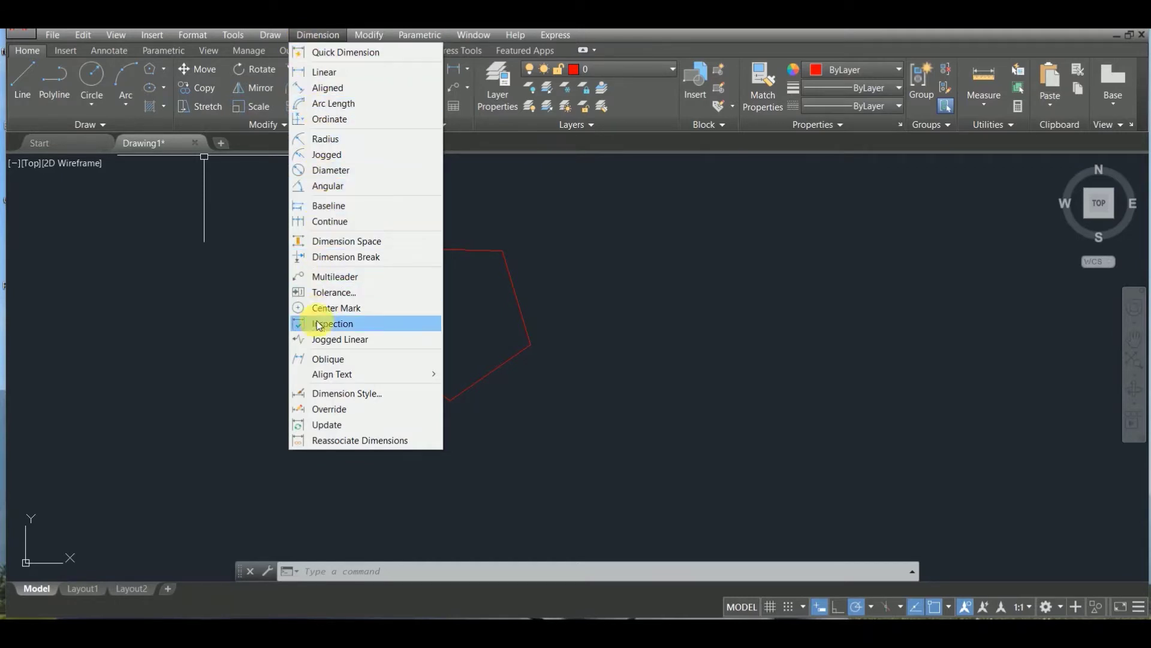
left_click(322, 396)
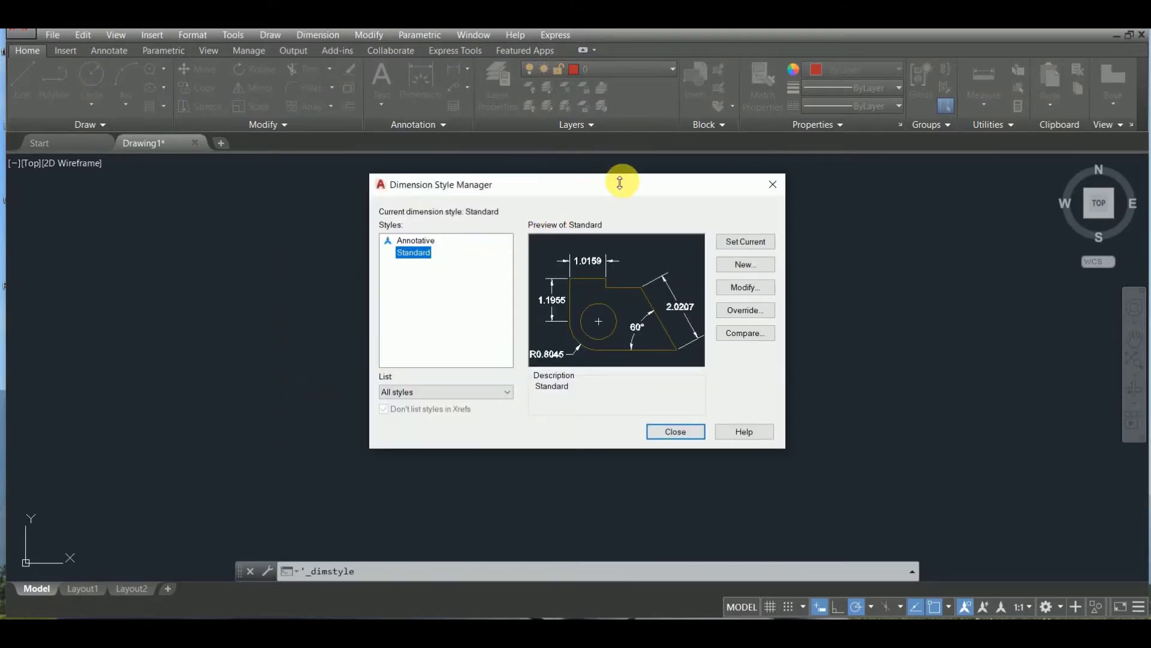
left_click_drag(605, 183, 816, 187)
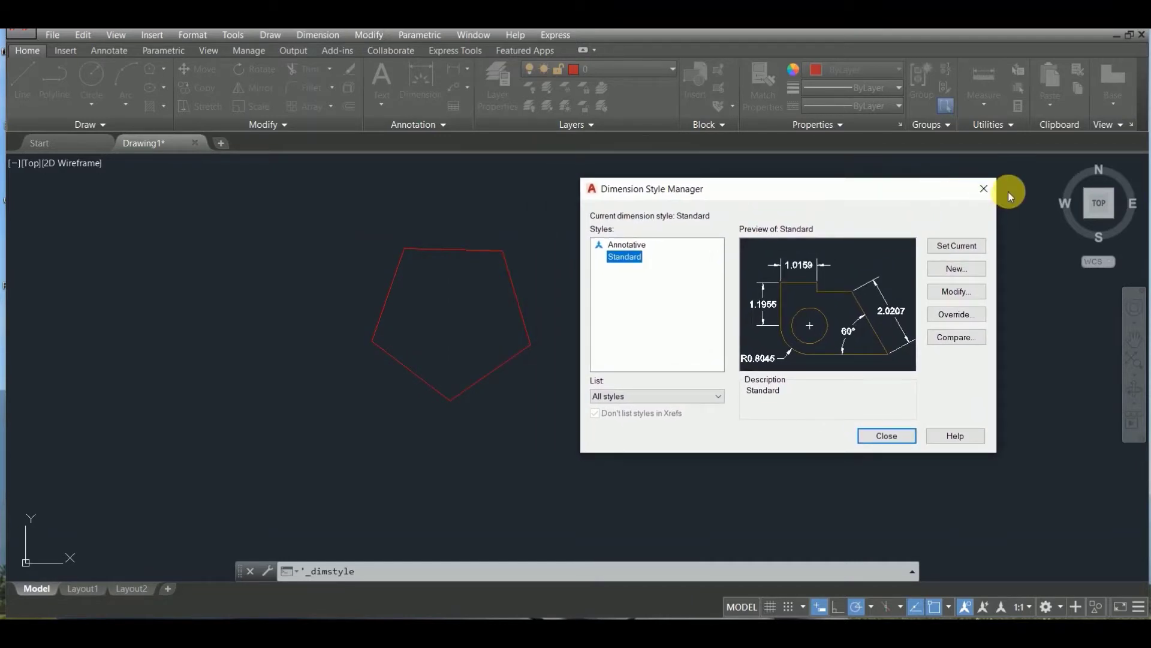
left_click(985, 188)
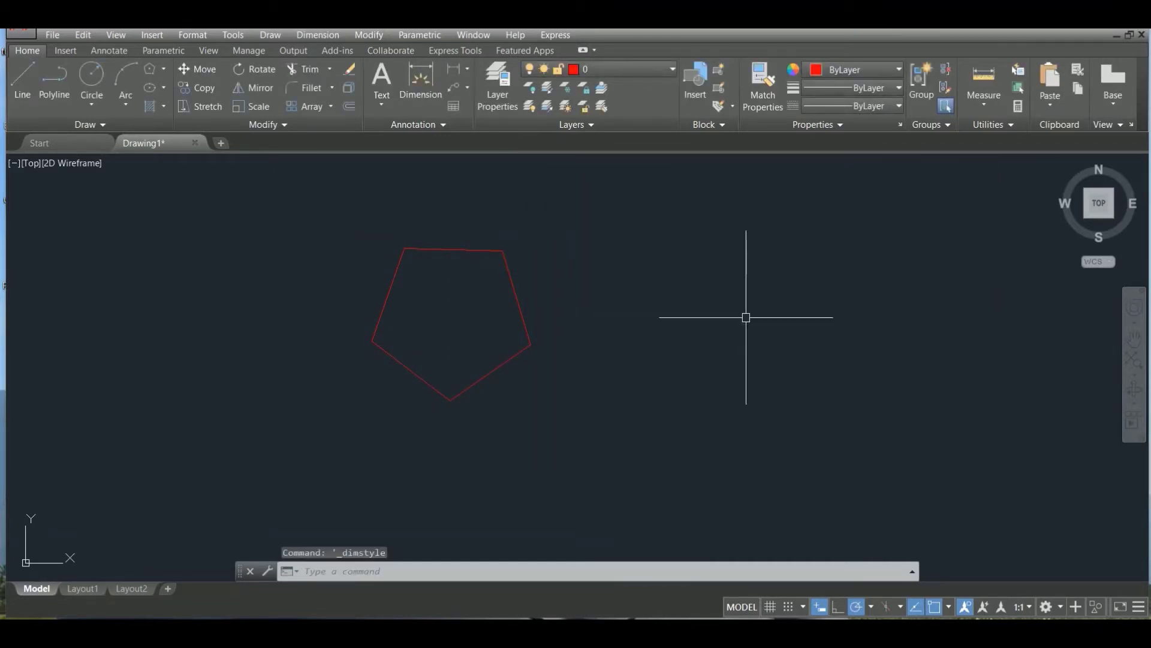
- Open the Dimension Style Manager with the DIMSTYLE command and start modifying the Standard style, keeping the pentagon uncovered
left_click(380, 573)
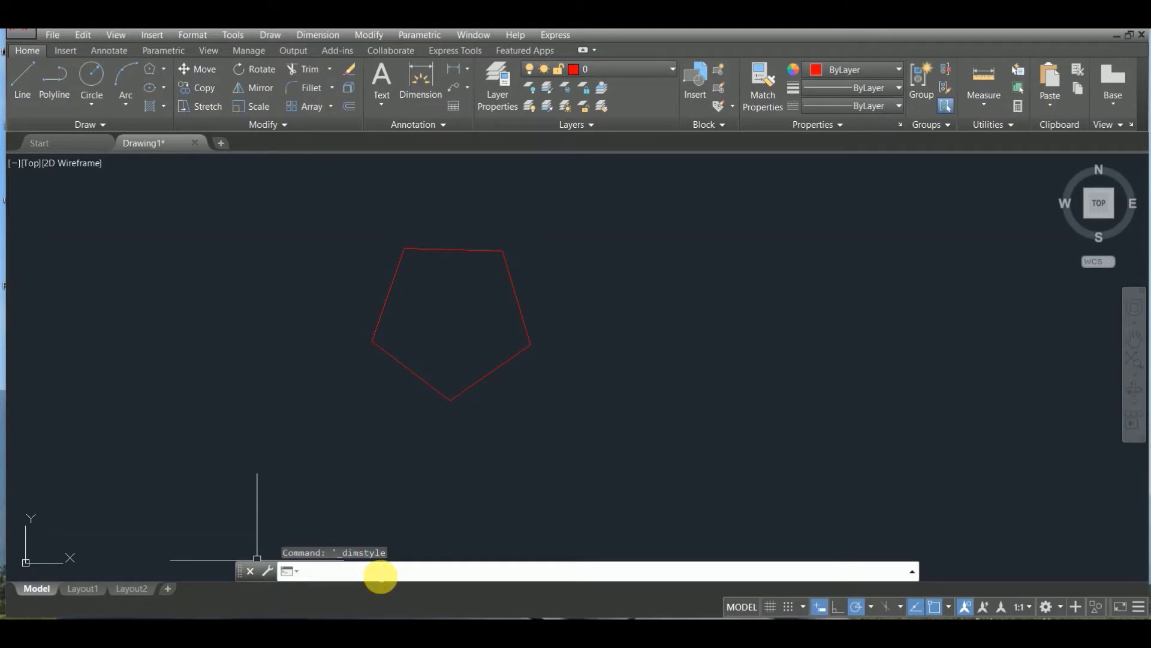
type("dim")
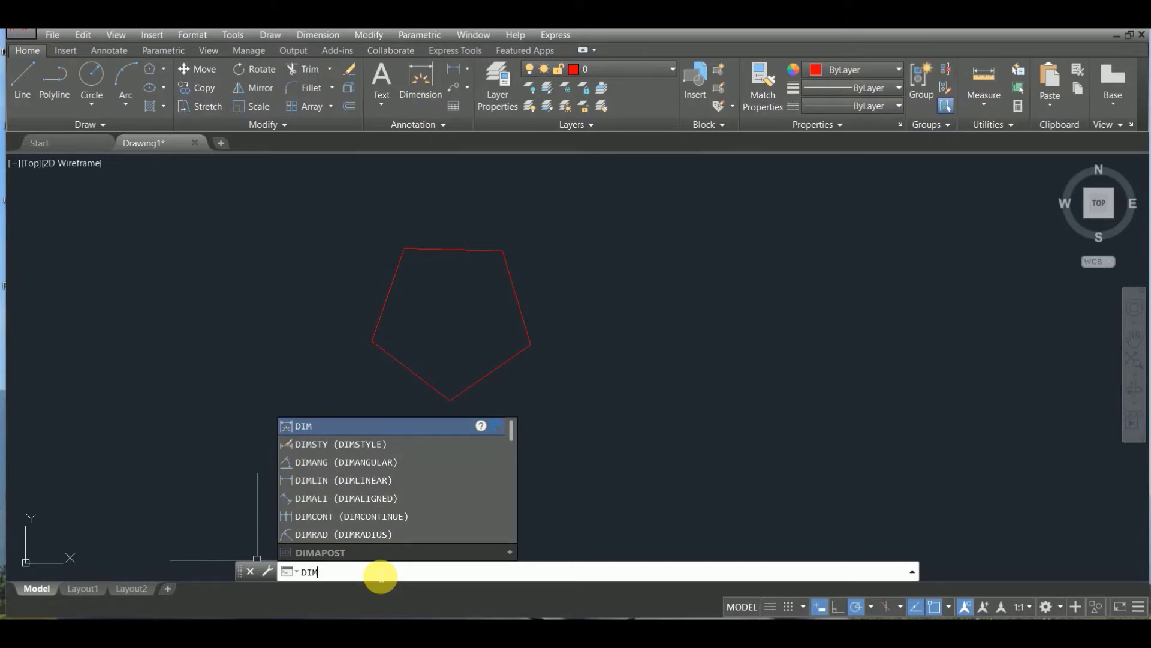
left_click(376, 444)
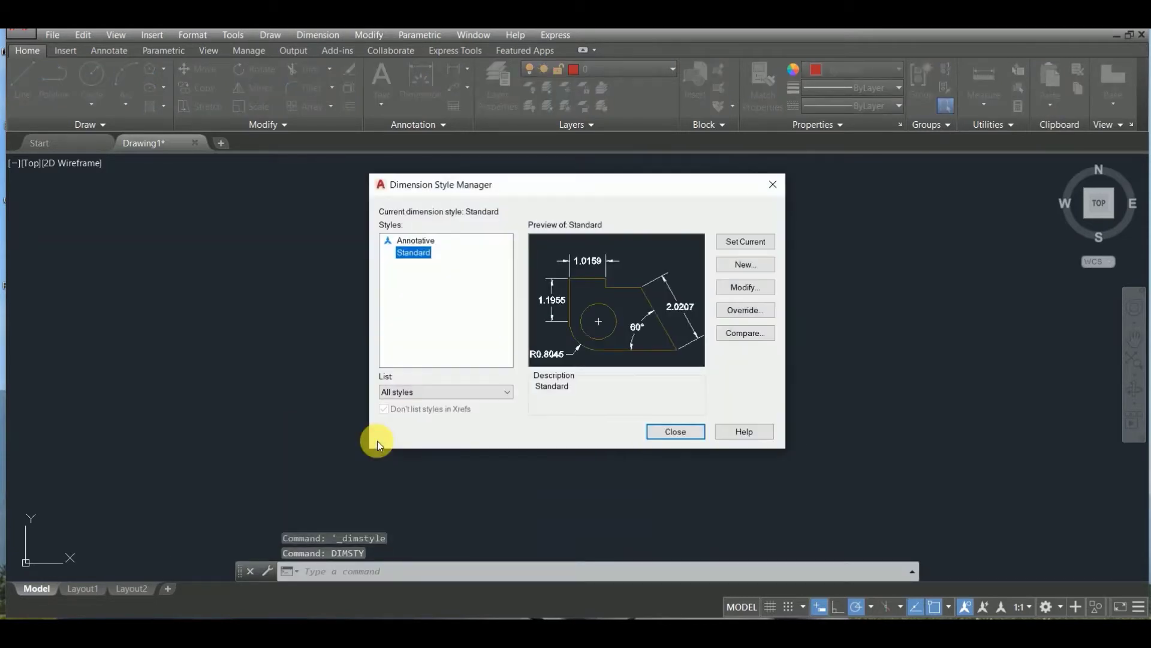
left_click_drag(576, 184, 806, 193)
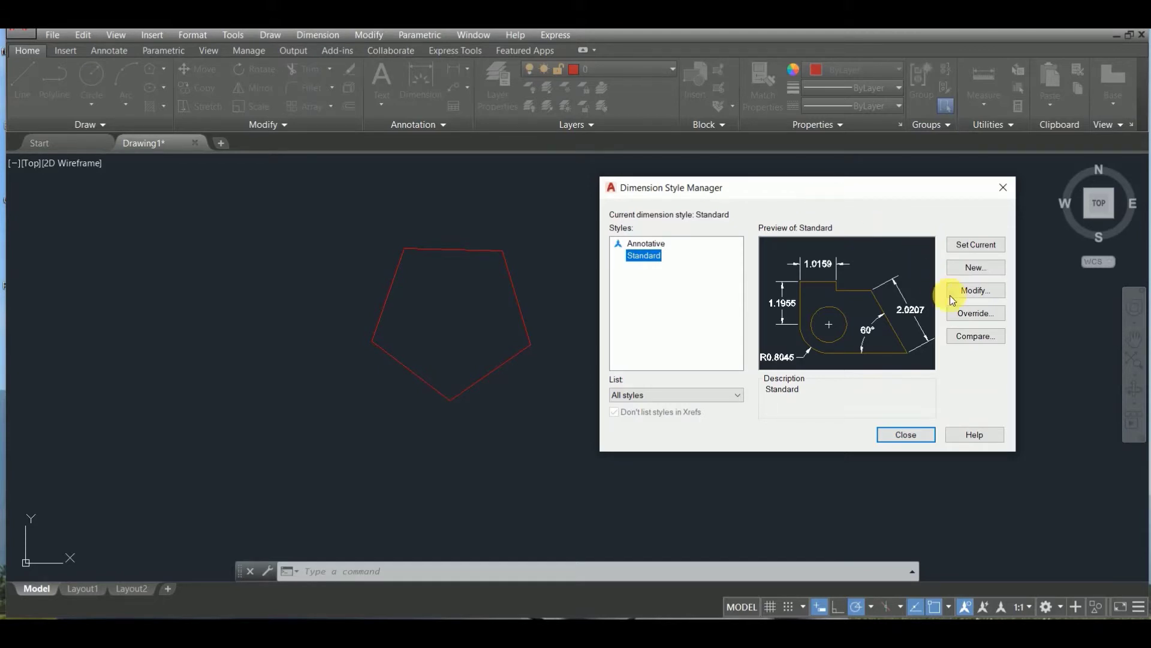
left_click(977, 296)
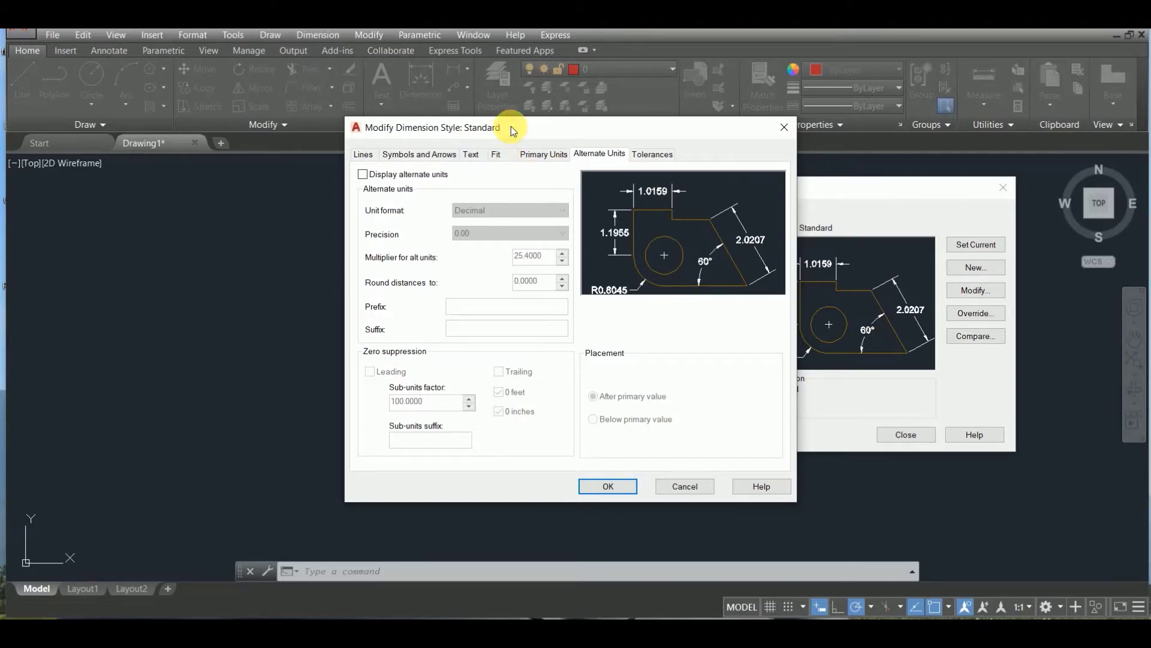
mouse_move(511, 126)
left_mouse_down()
mouse_move(173, 285)
mouse_move(103, 237)
mouse_move(114, 165)
mouse_move(257, 147)
mouse_move(728, 296)
mouse_move(765, 339)
mouse_move(772, 297)
left_mouse_up()
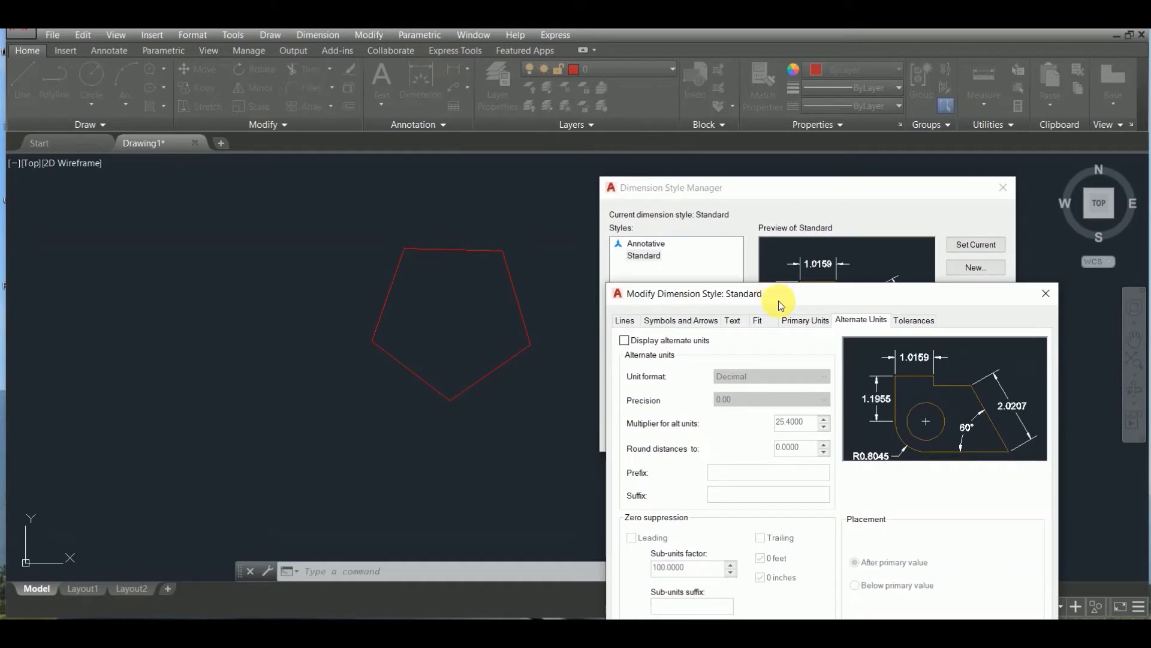
left_click_drag(775, 300, 768, 261)
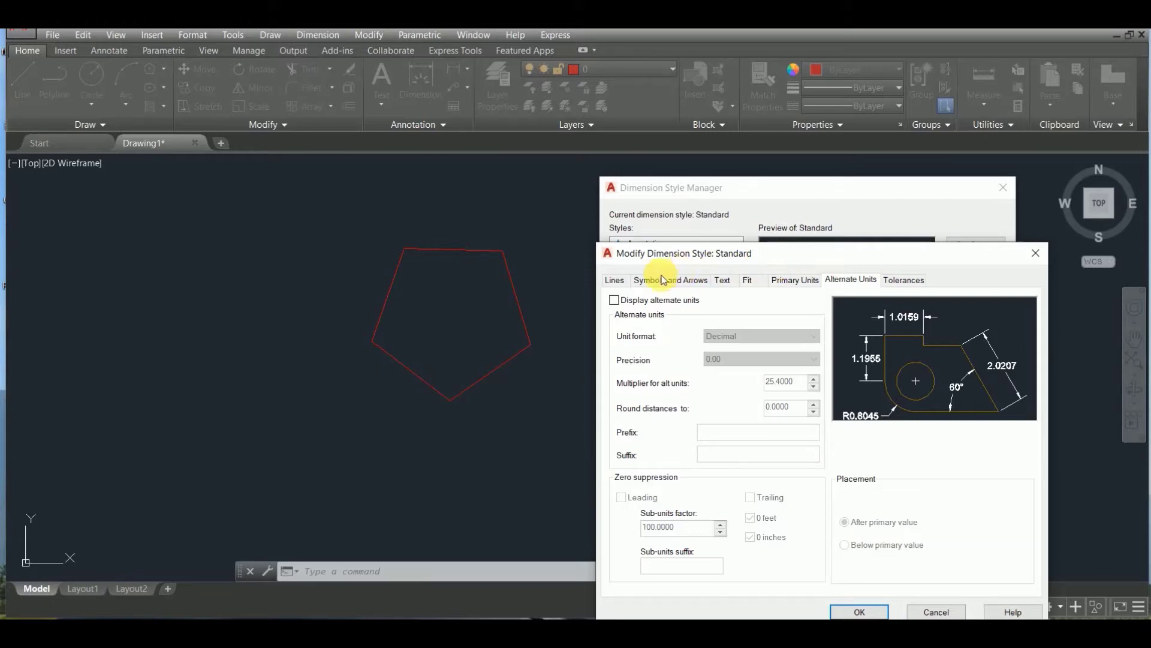
- Review the Standard style's settings for lines, symbols and arrows, text, fit, primary units, alternate units and tolerances
left_click(615, 288)
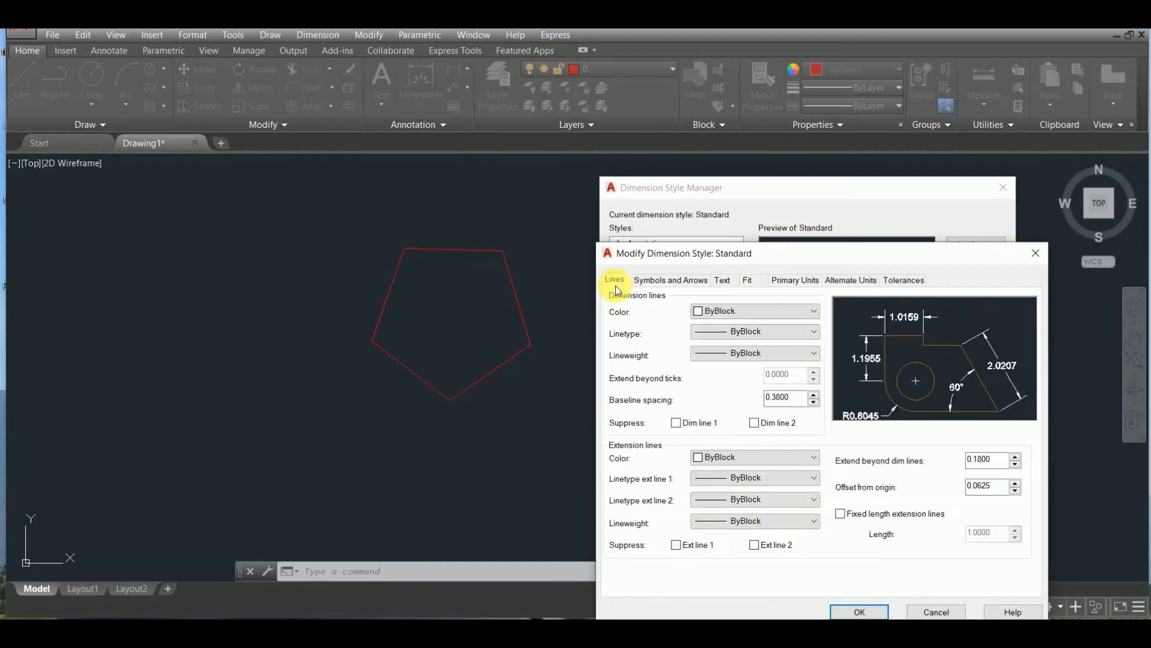
left_click(651, 280)
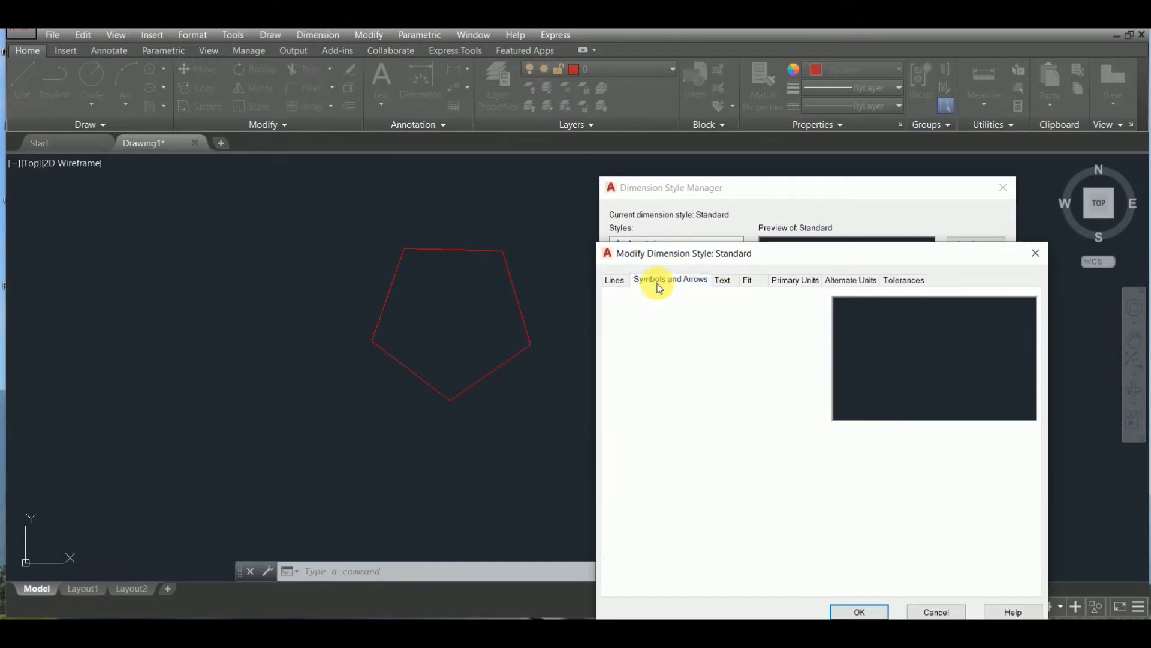
left_click(732, 280)
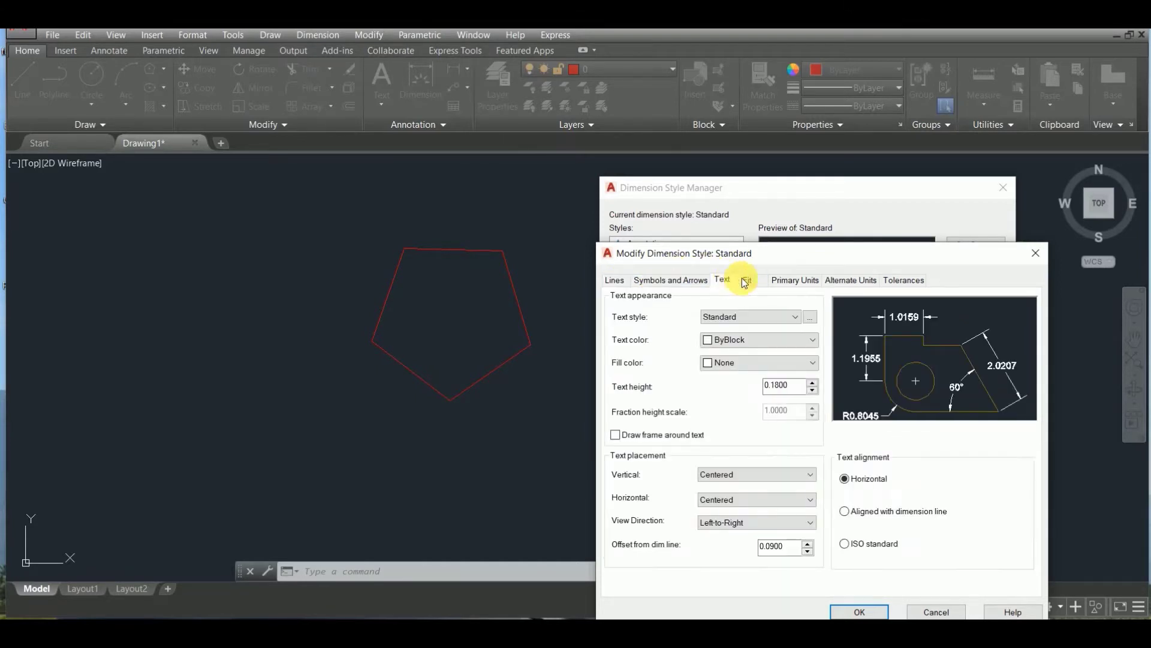
left_click(745, 279)
left_click(788, 280)
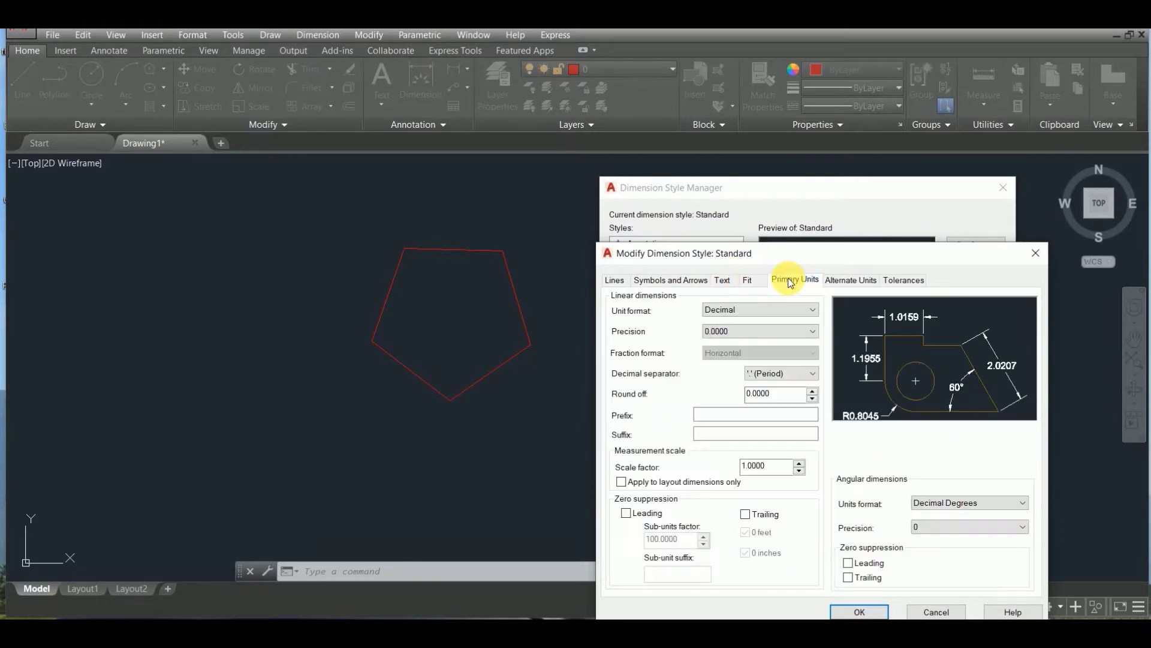
left_click(847, 282)
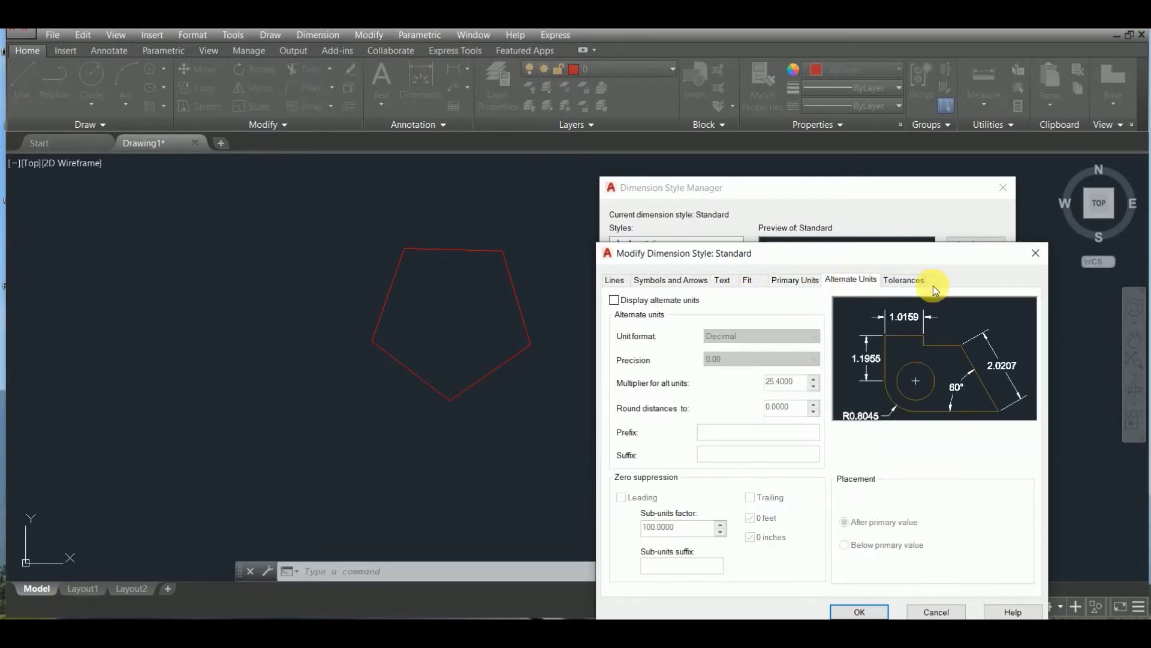
left_click(911, 282)
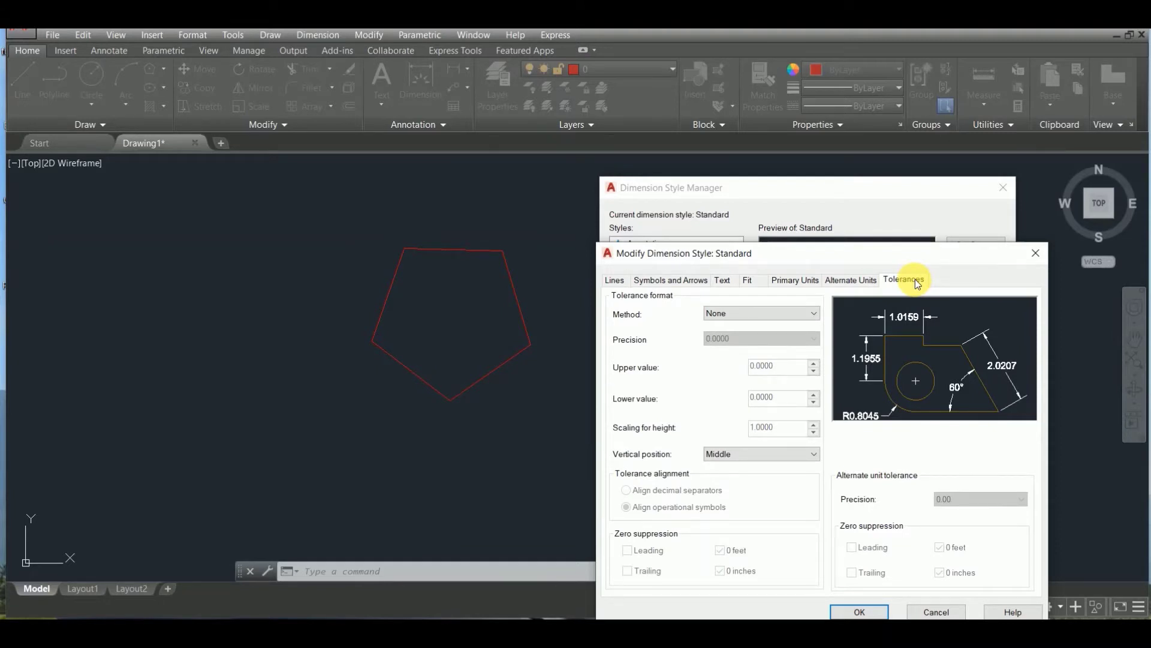
- Set the dimension line color of the Standard style to Green
left_click(614, 281)
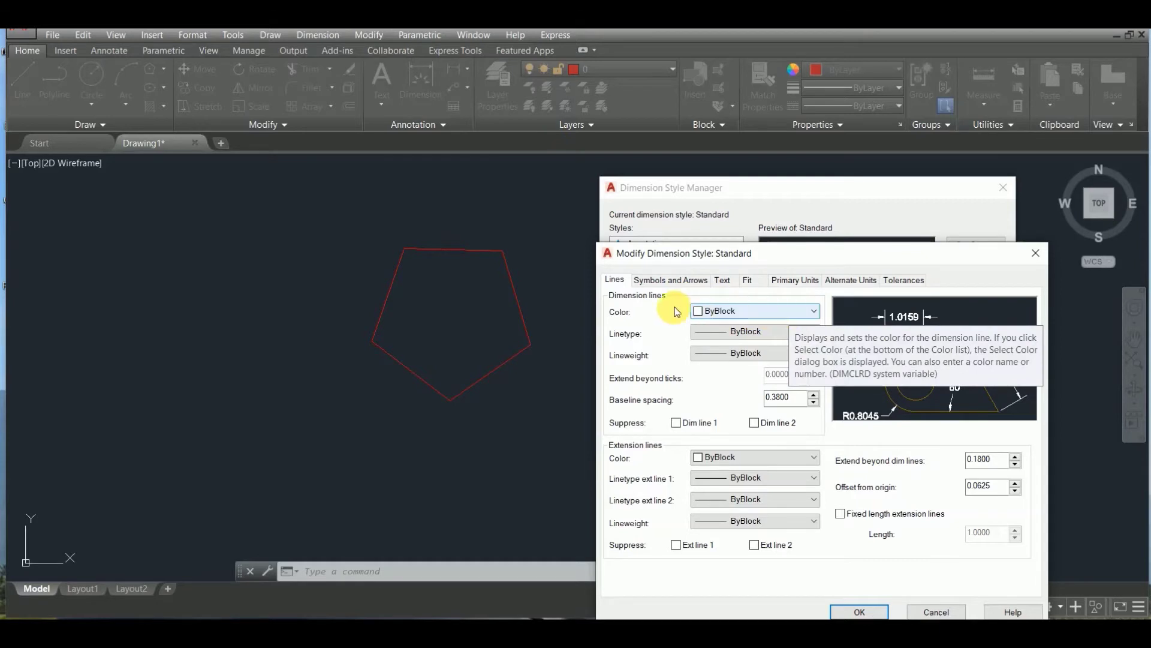
left_click(814, 311)
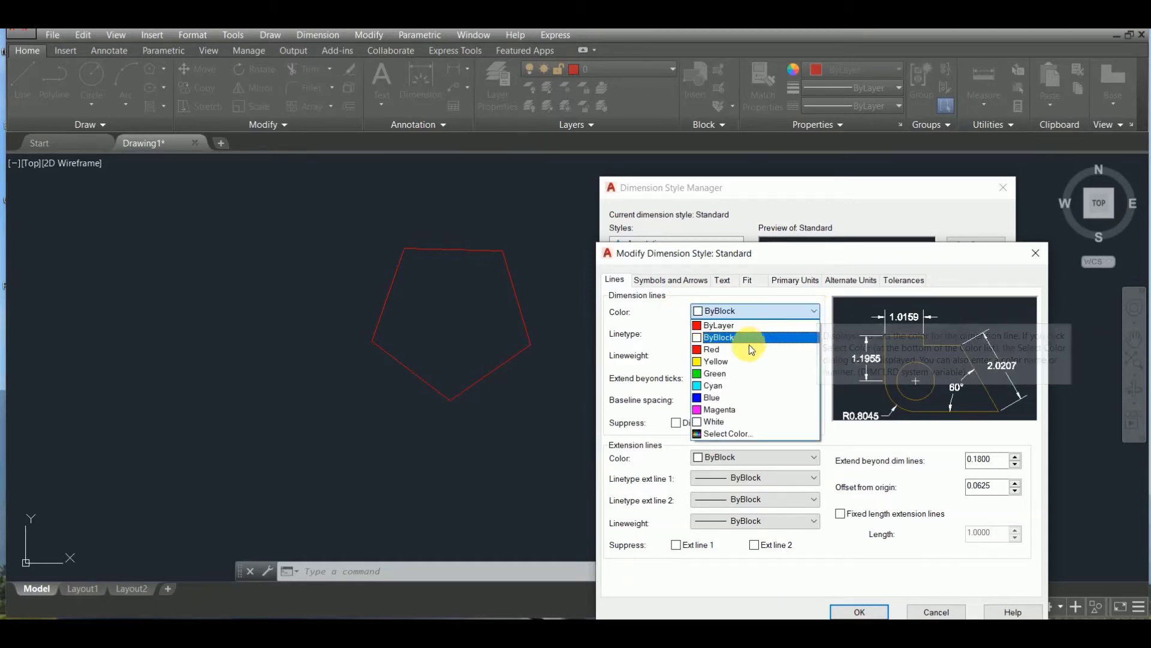
left_click(714, 376)
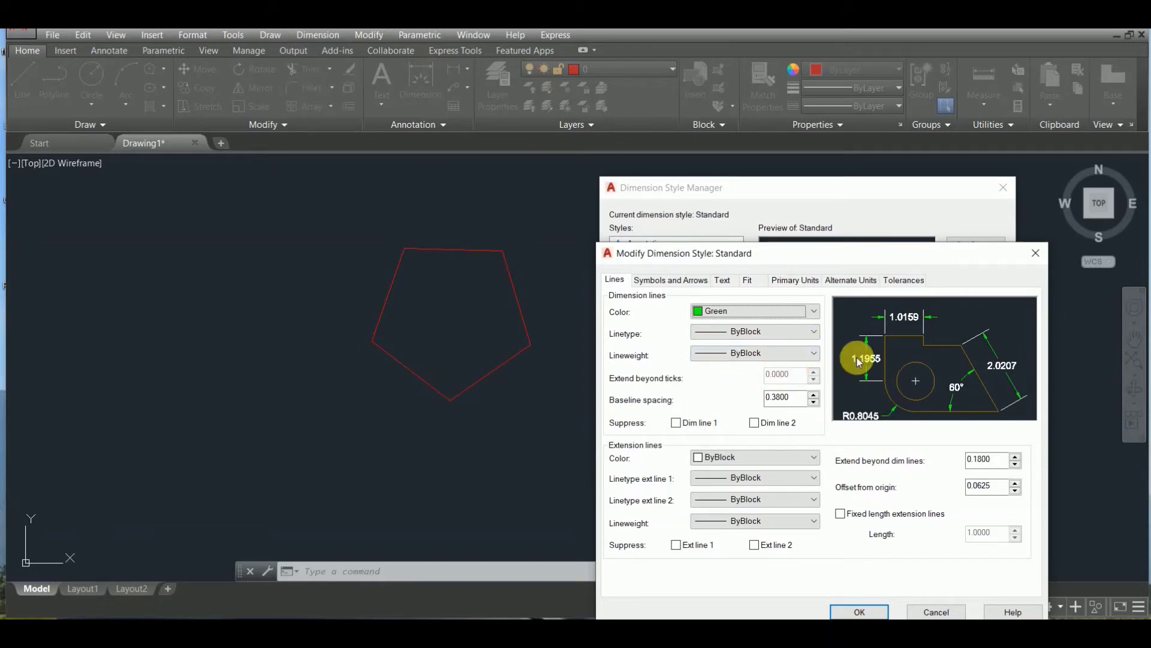
- Try suppressing dimension lines 1 and 2 in the style preview, and turn both suppressions off again
left_click(678, 423)
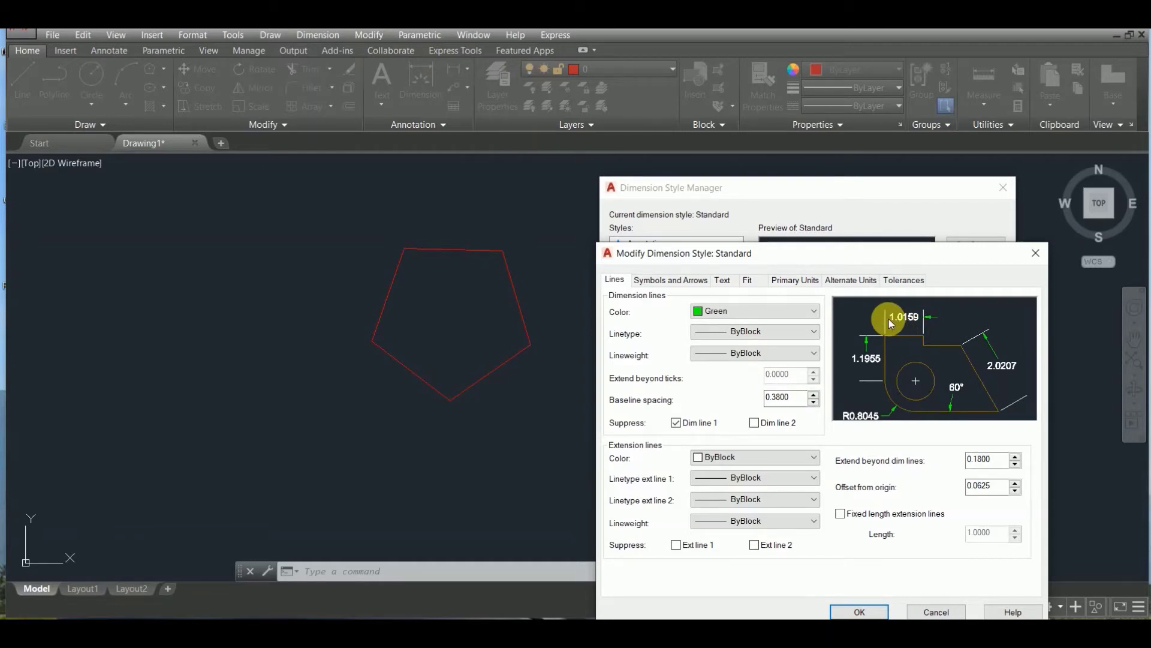
left_click(756, 423)
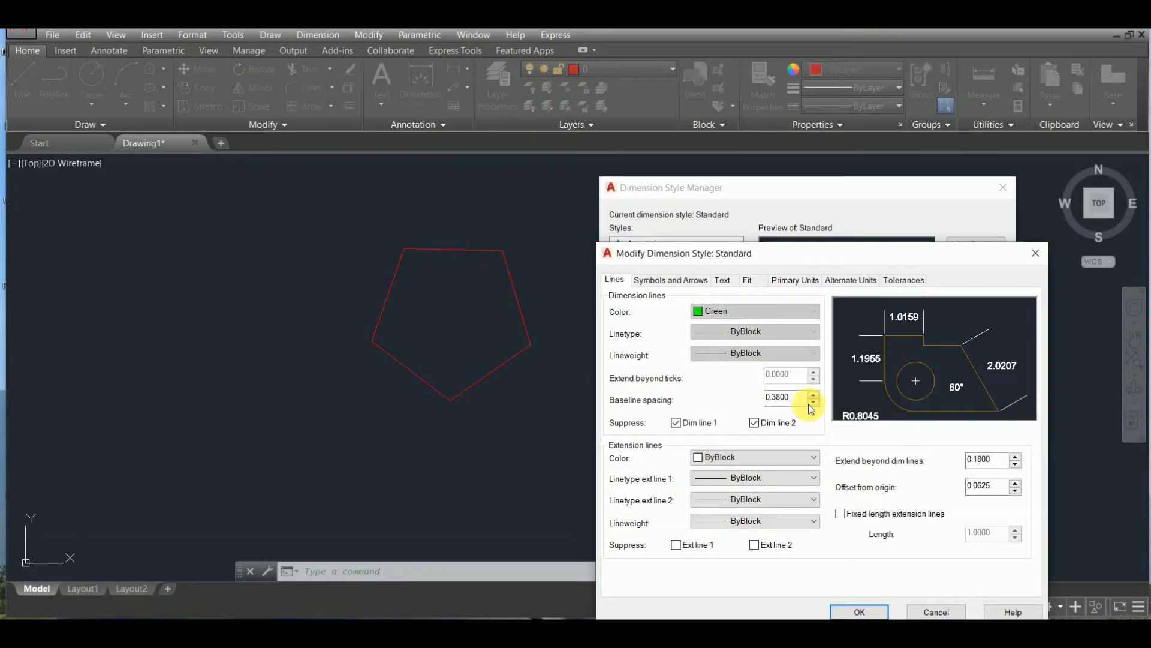
left_click(754, 423)
left_click(675, 422)
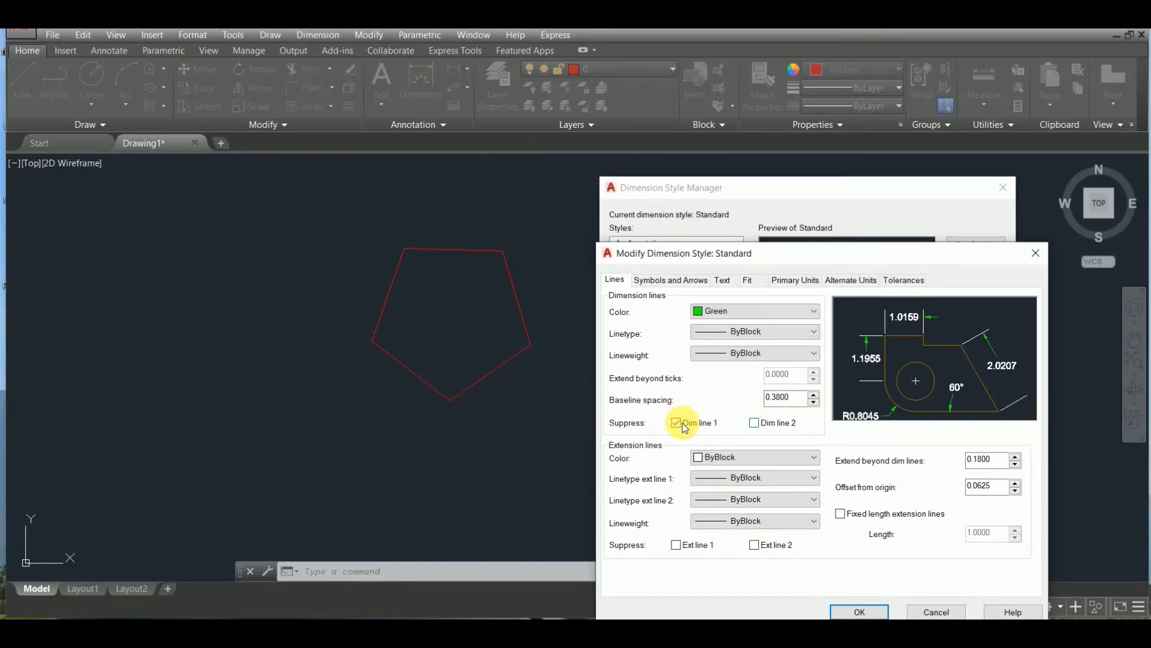
left_click(676, 422)
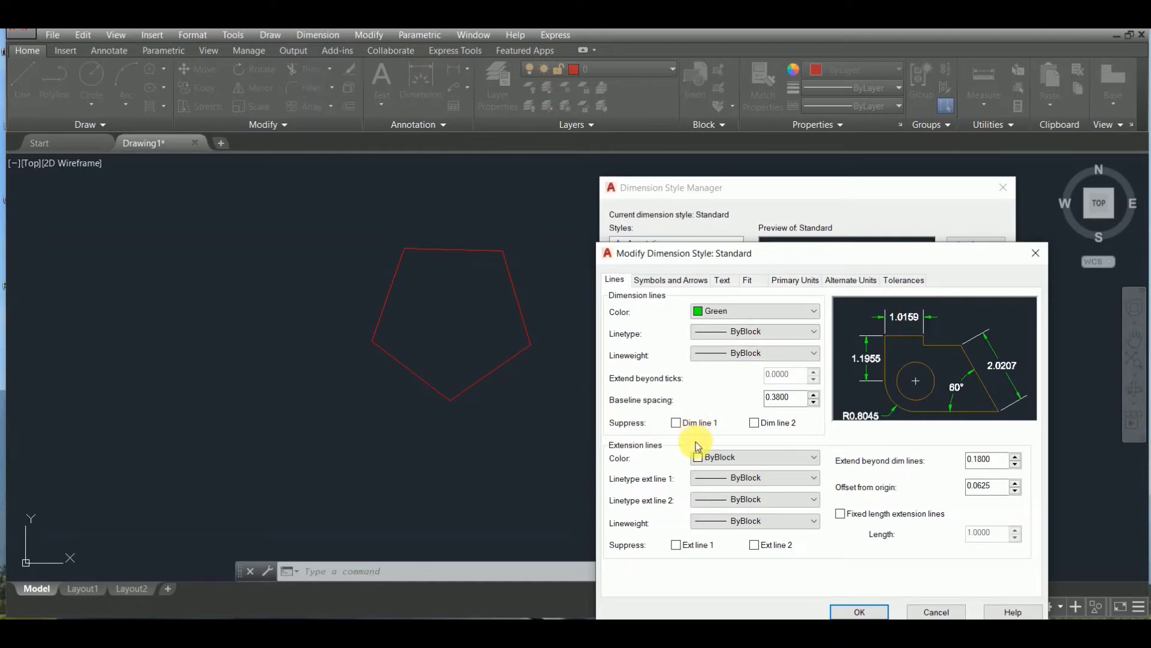
- Set the extension line color of the Standard style to ByLayer
left_click(699, 466)
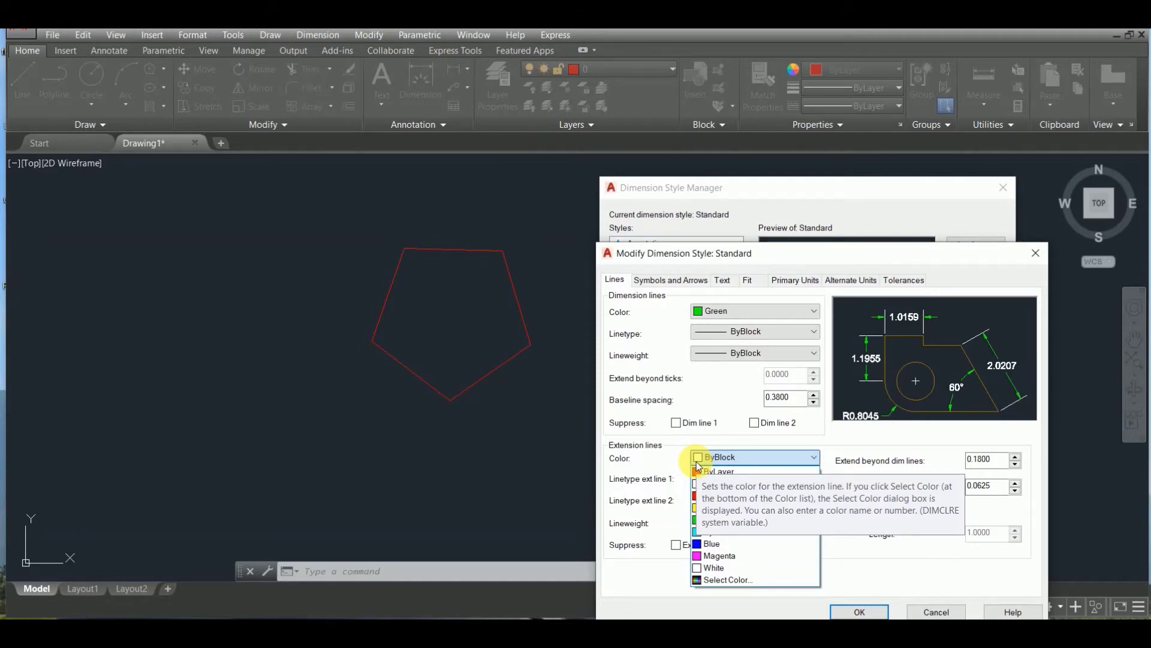
left_click(714, 471)
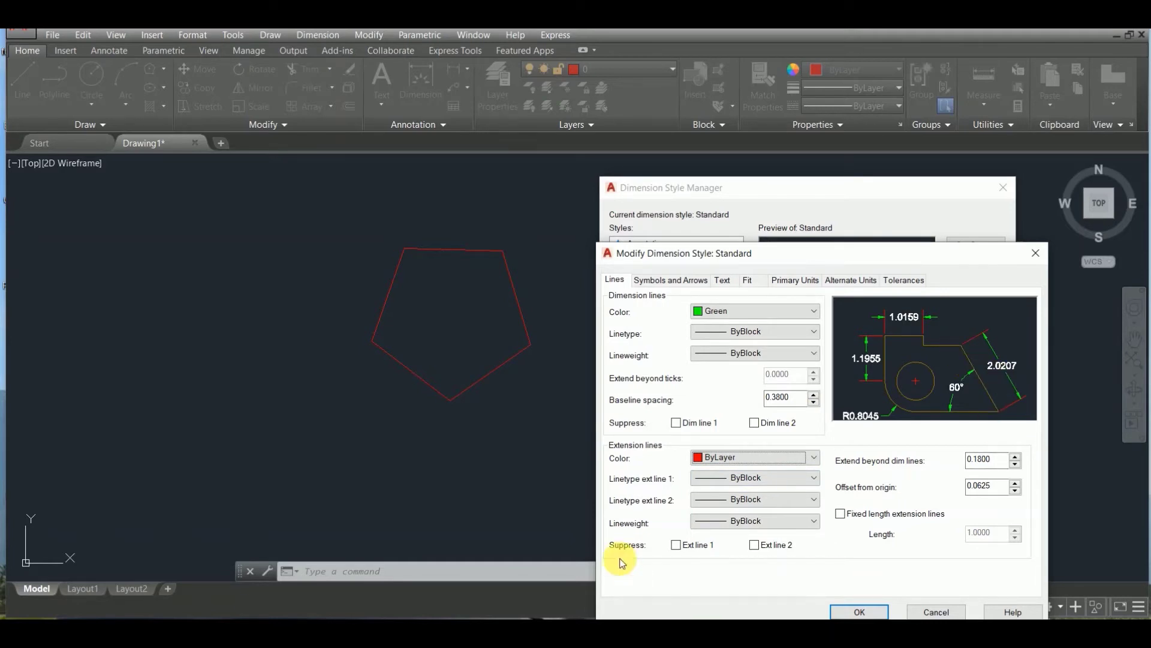
- Try suppressing extension lines 1 and 2 in the style preview, and turn both suppressions off again
left_click(676, 547)
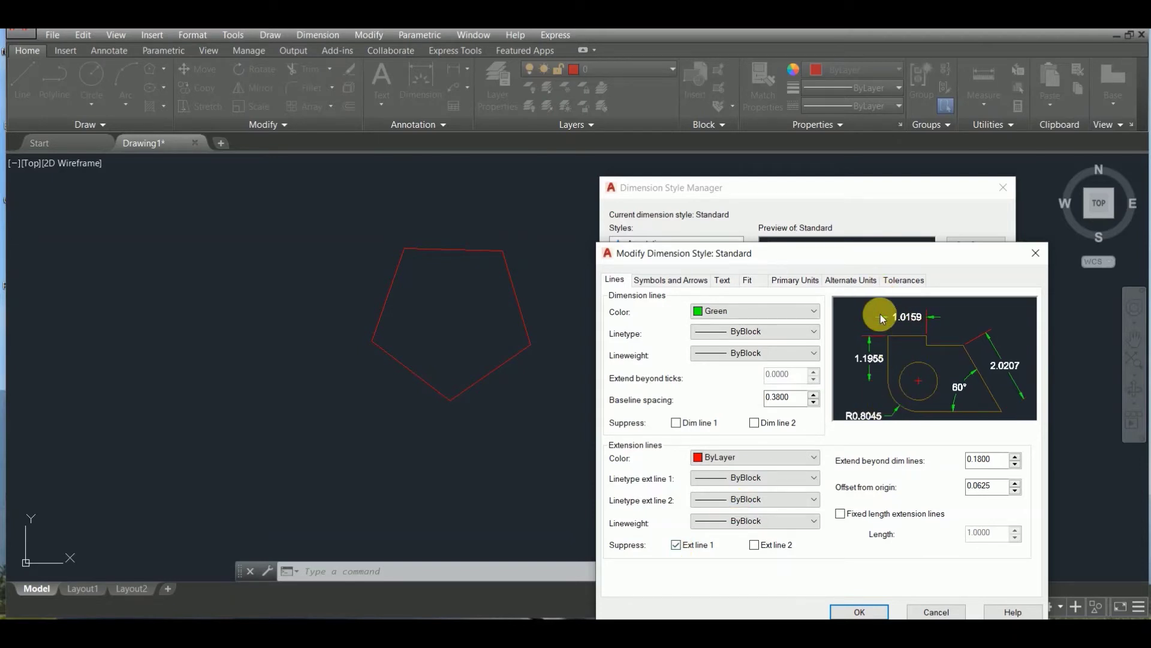
left_click(757, 545)
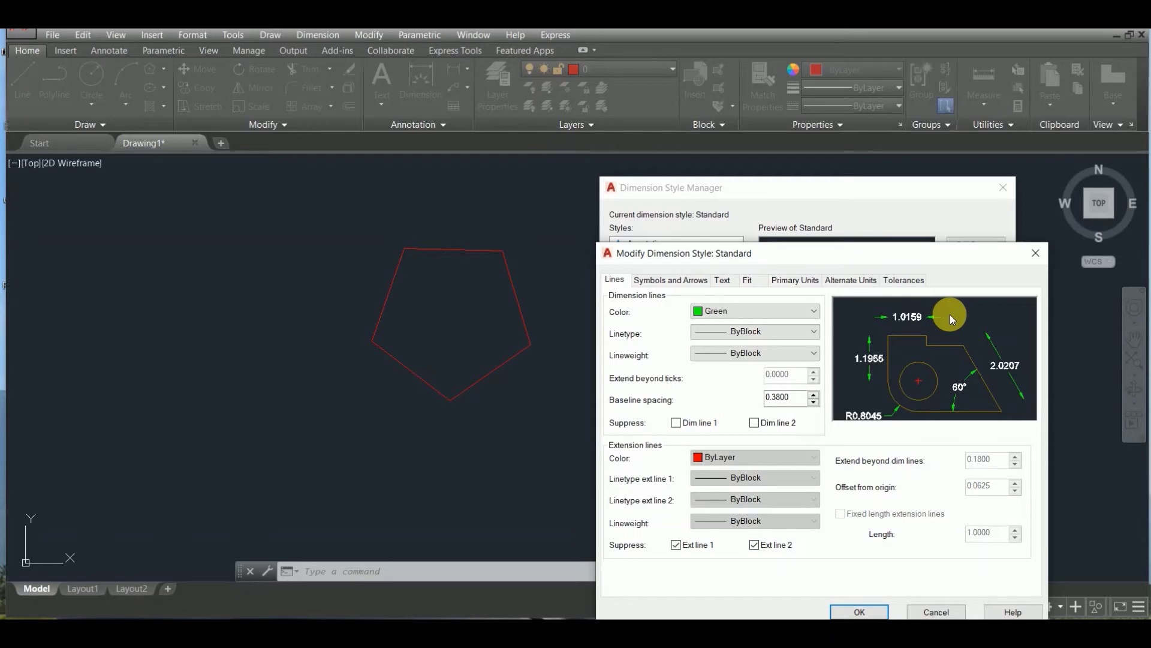
left_click(676, 545)
left_click(755, 545)
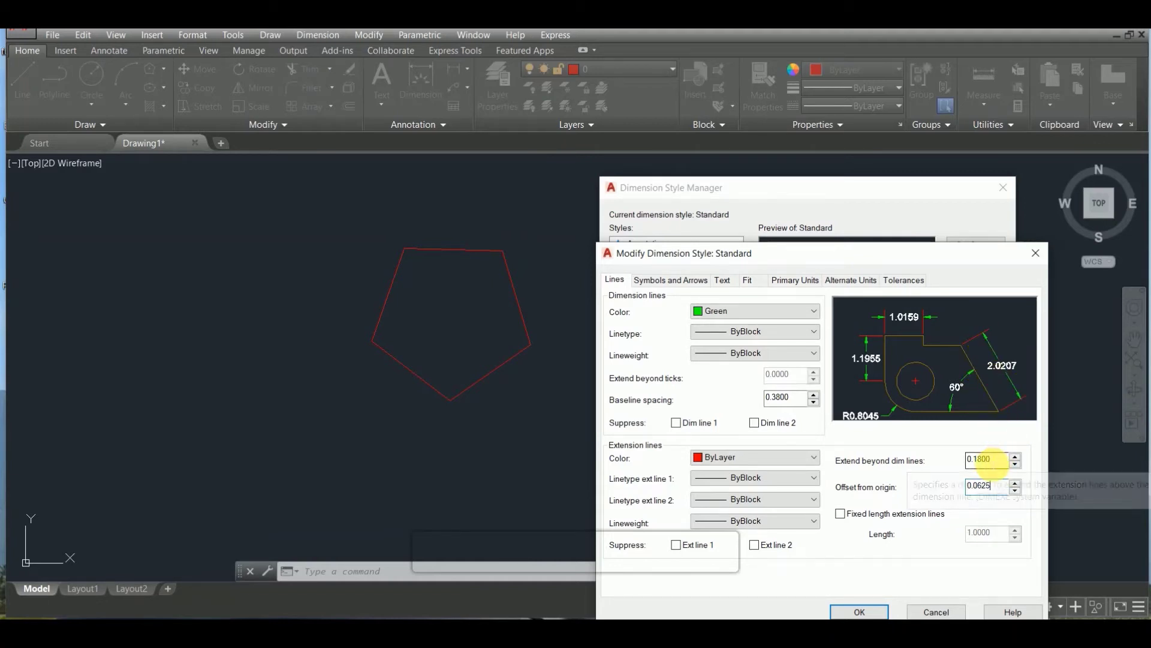
- Set the distance the extension lines extend beyond the dimension lines to 0.05
left_click(990, 460)
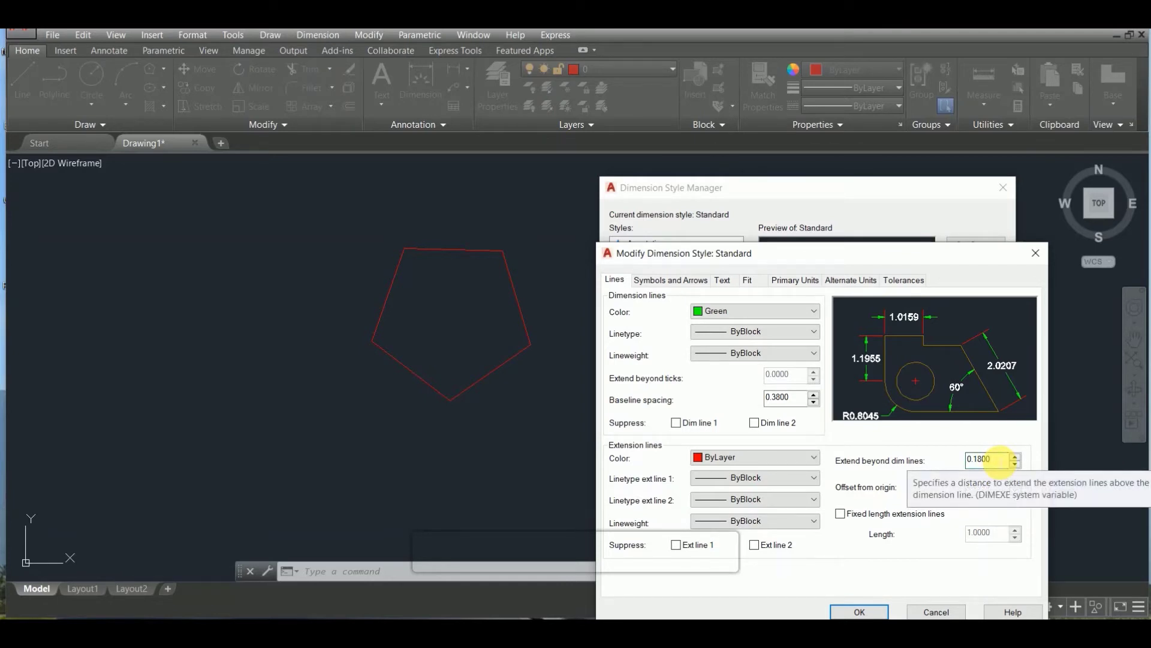
key("BackSpace")
key("BackSpace")
key("BackSpace")
key("BackSpace")
key("BackSpace")
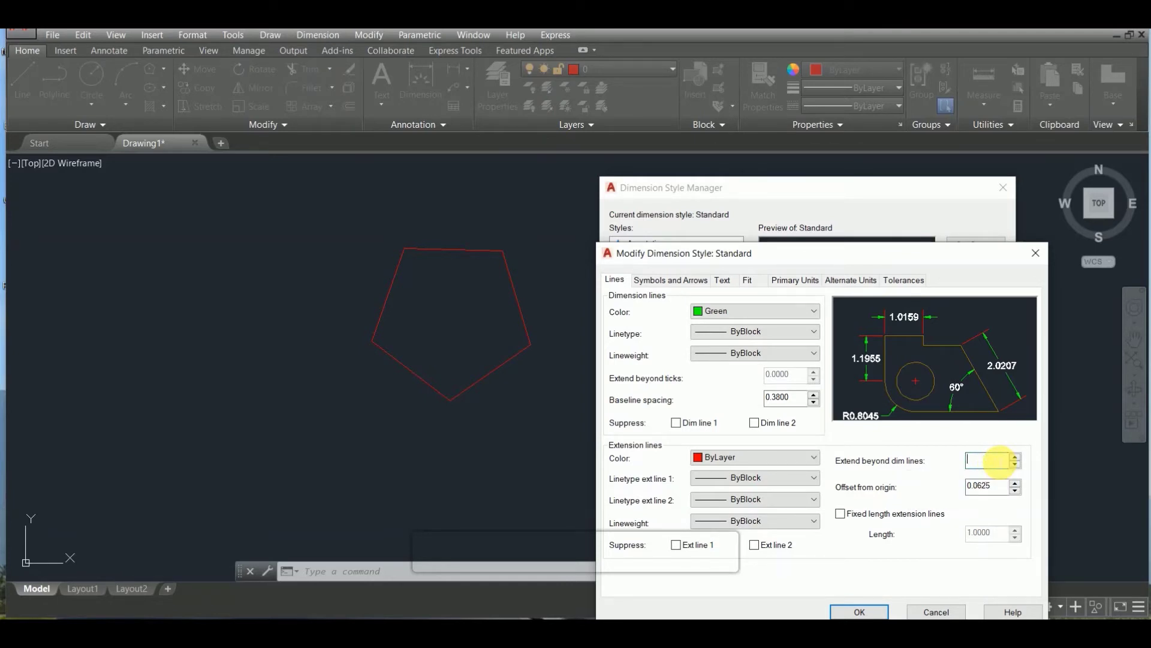
type("0")
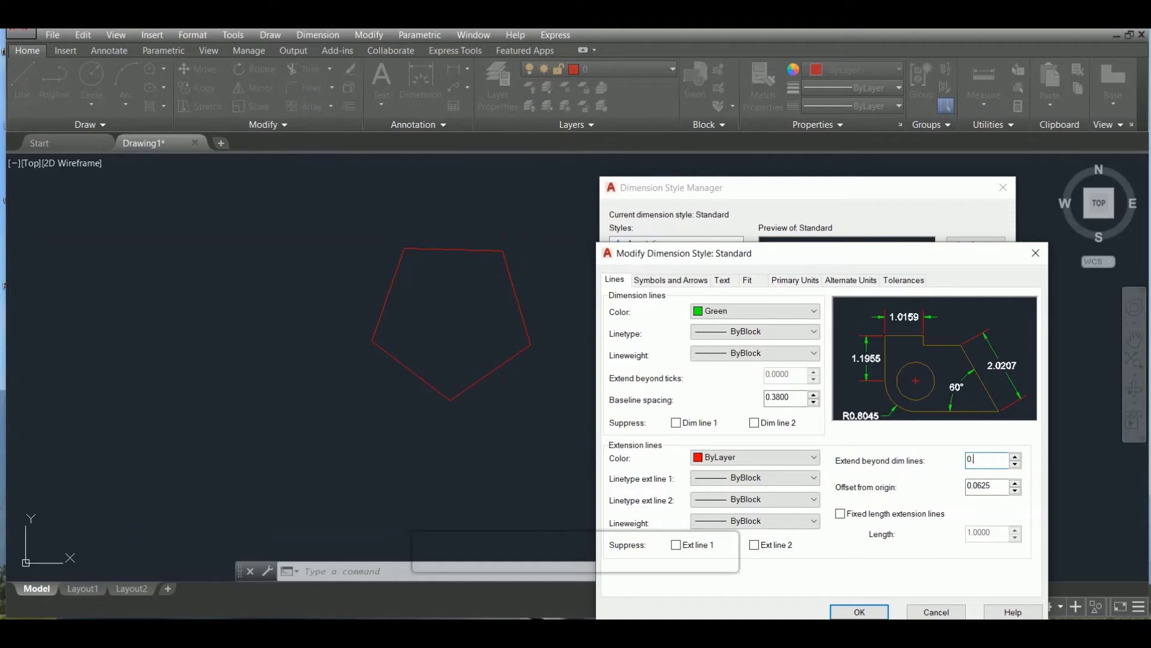
type(".05")
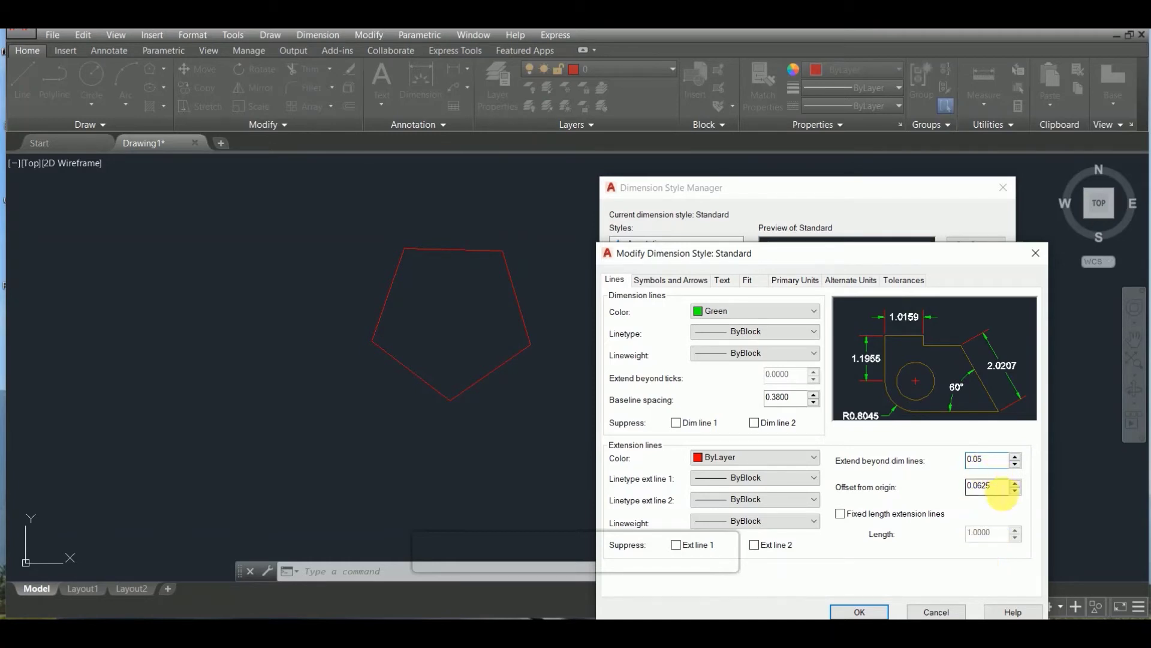
left_click(1001, 498)
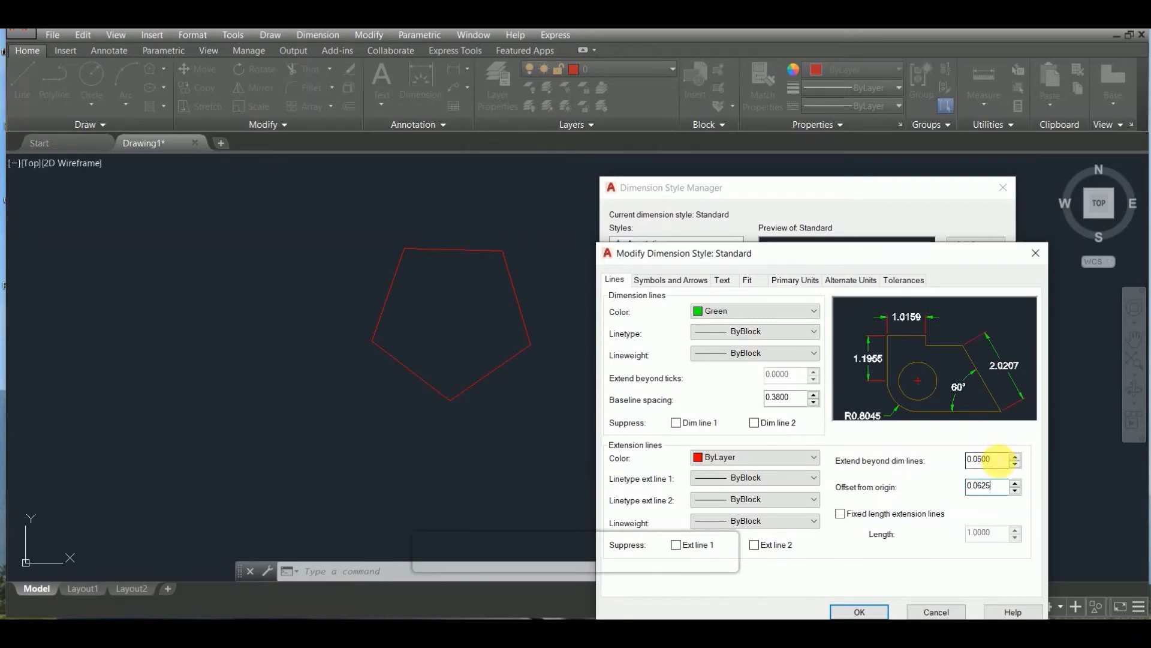
left_click(999, 460)
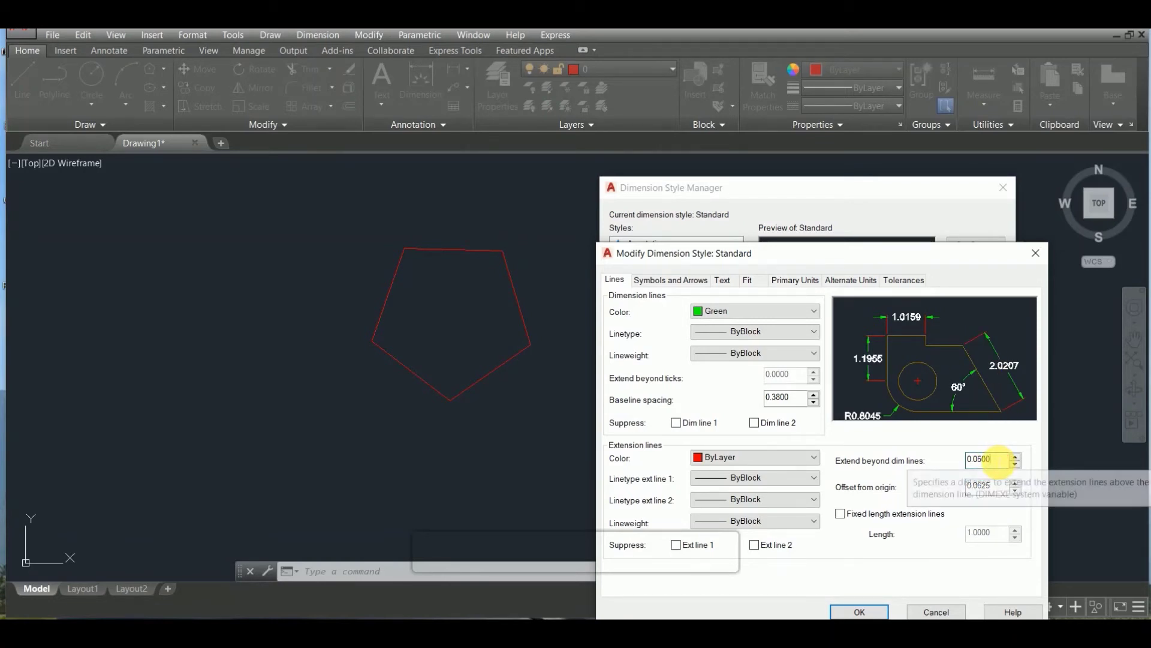
- Set the distance the extension lines extend beyond the dimension lines to 2
key("BackSpace")
key("BackSpace")
key("BackSpace")
key("BackSpace")
key("BackSpace")
key("BackSpace")
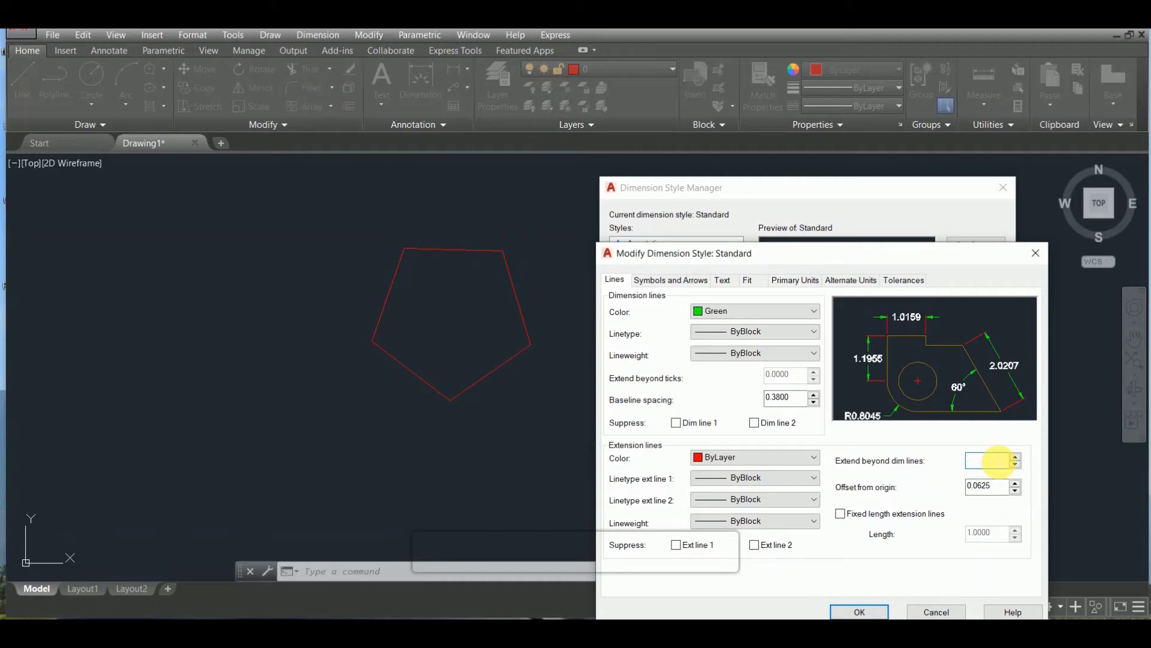
type("2")
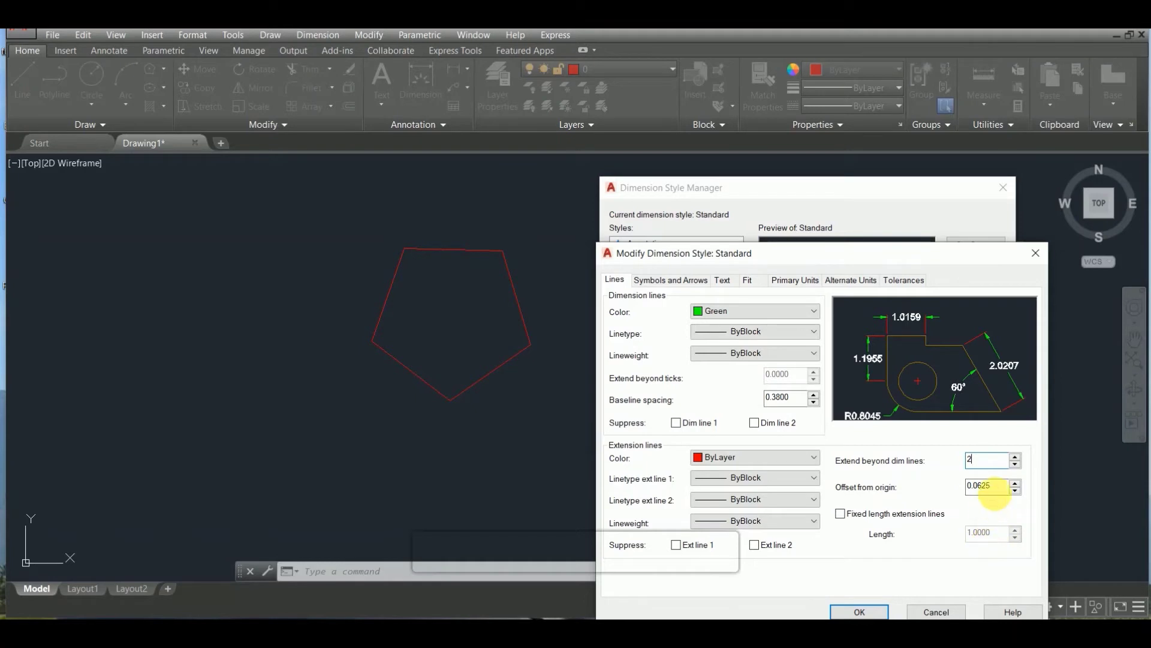
left_click(993, 486)
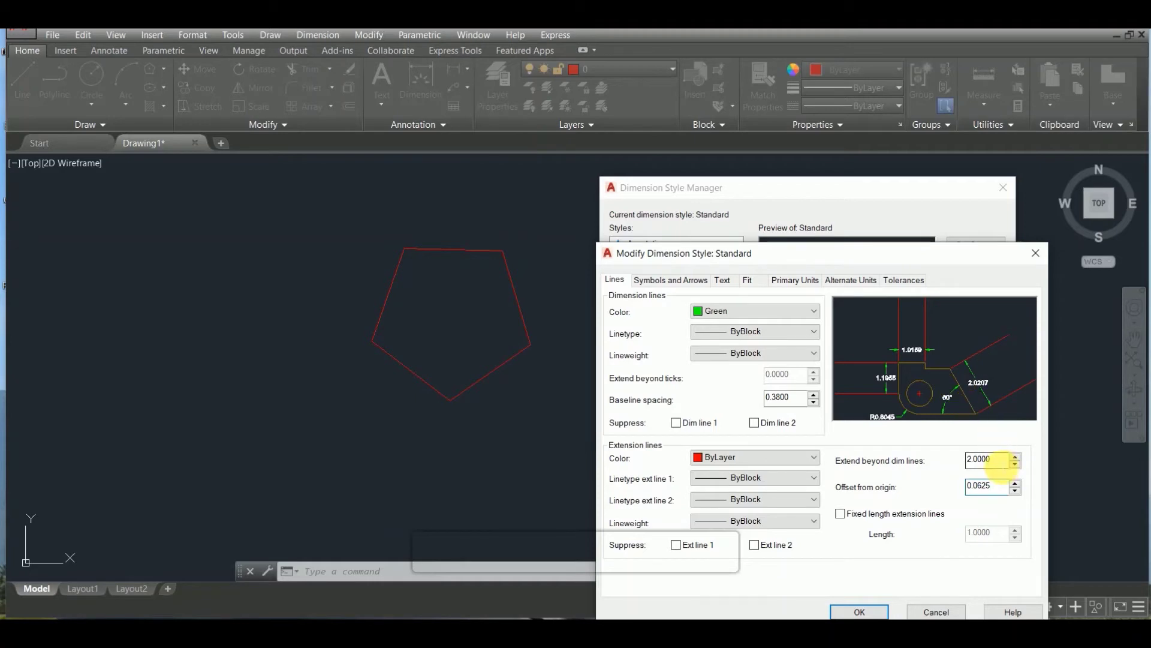
- Set the distance the extension lines extend beyond the dimension lines to 0.18
left_click(1000, 464)
key("BackSpace")
key("BackSpace")
key("BackSpace")
key("BackSpace")
key("BackSpace")
key("BackSpace")
type("0.")
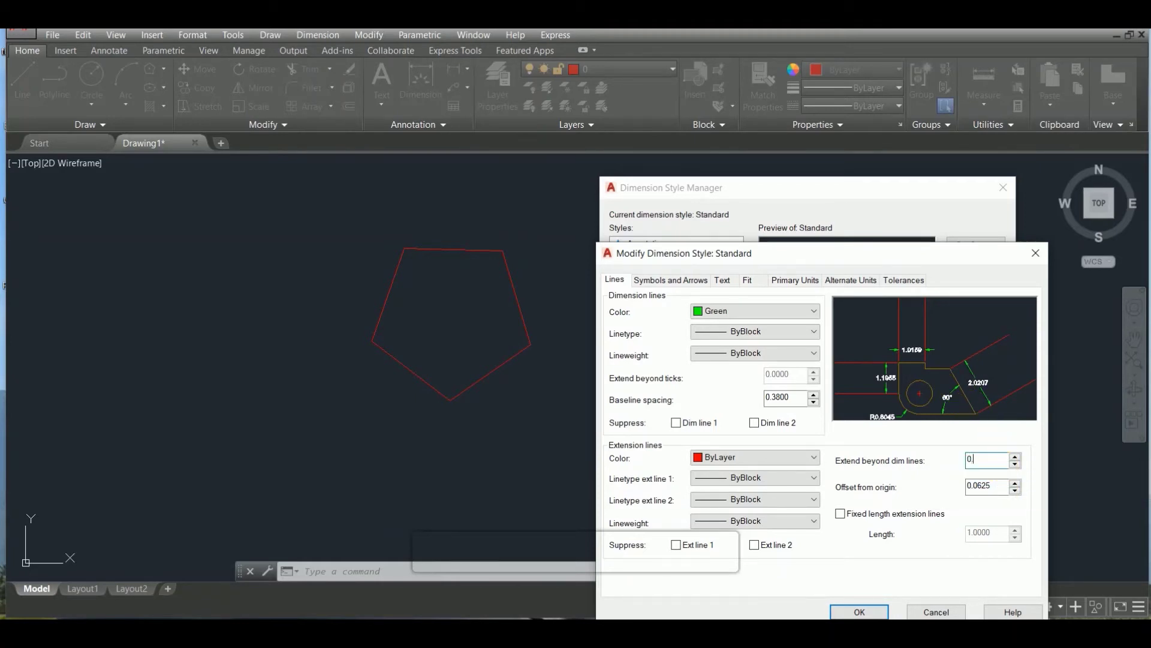
type("18")
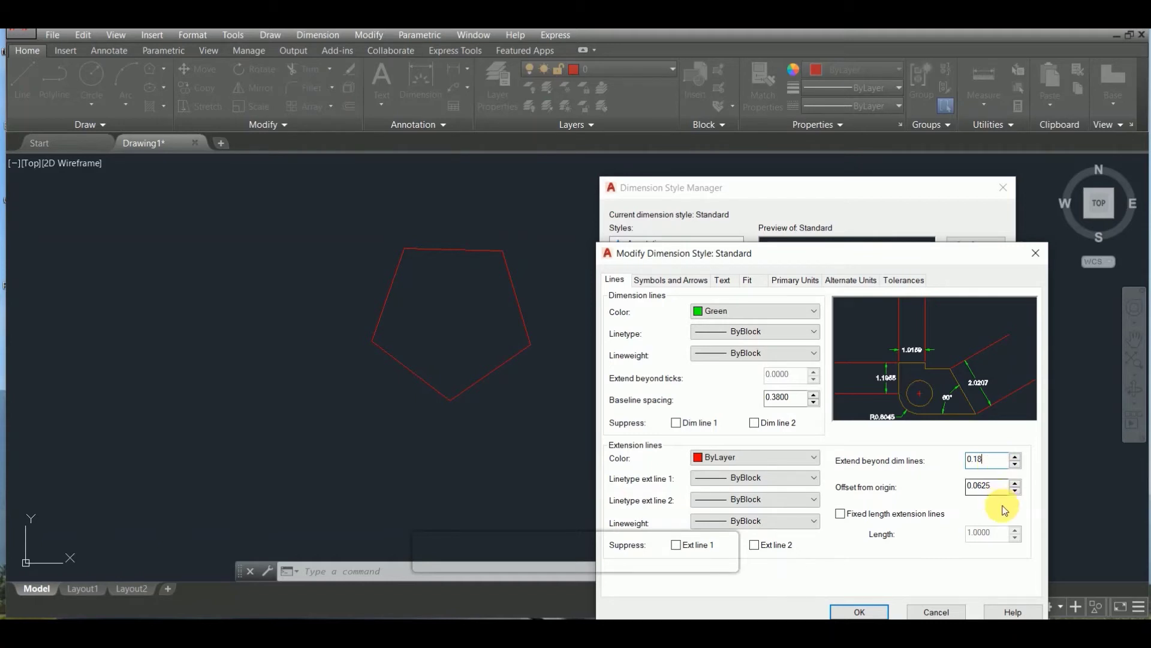
- Set the extension lines' offset from origin to 2
left_click(1000, 485)
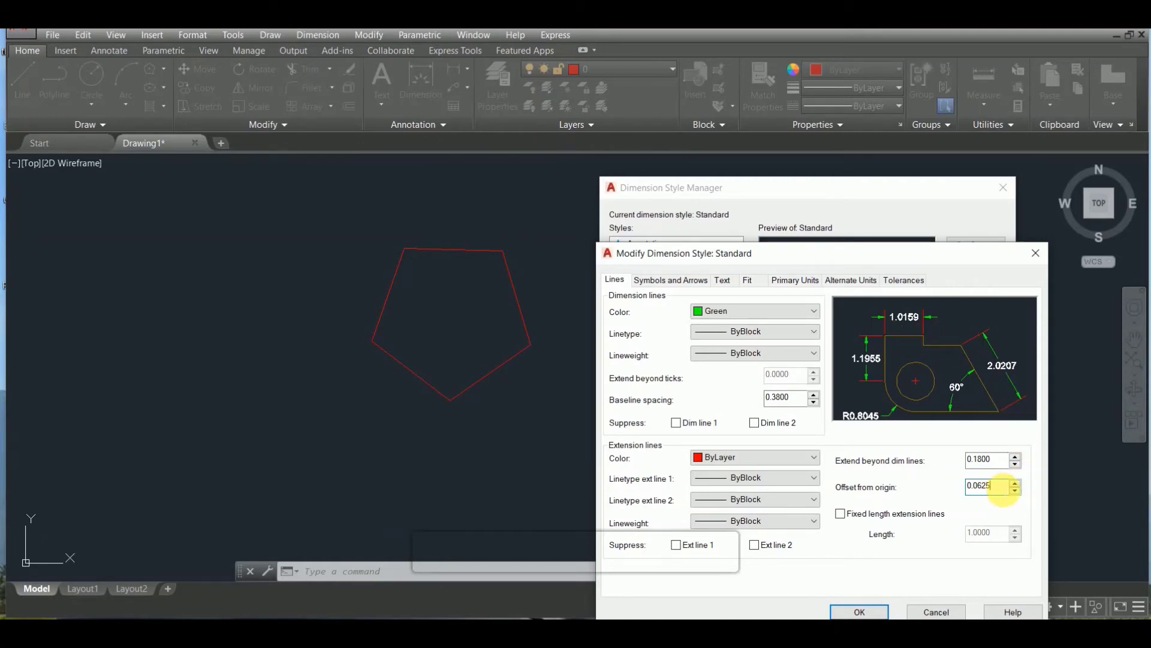
key("BackSpace")
key("BackSpace")
key("BackSpace")
key("BackSpace")
key("BackSpace")
type("2")
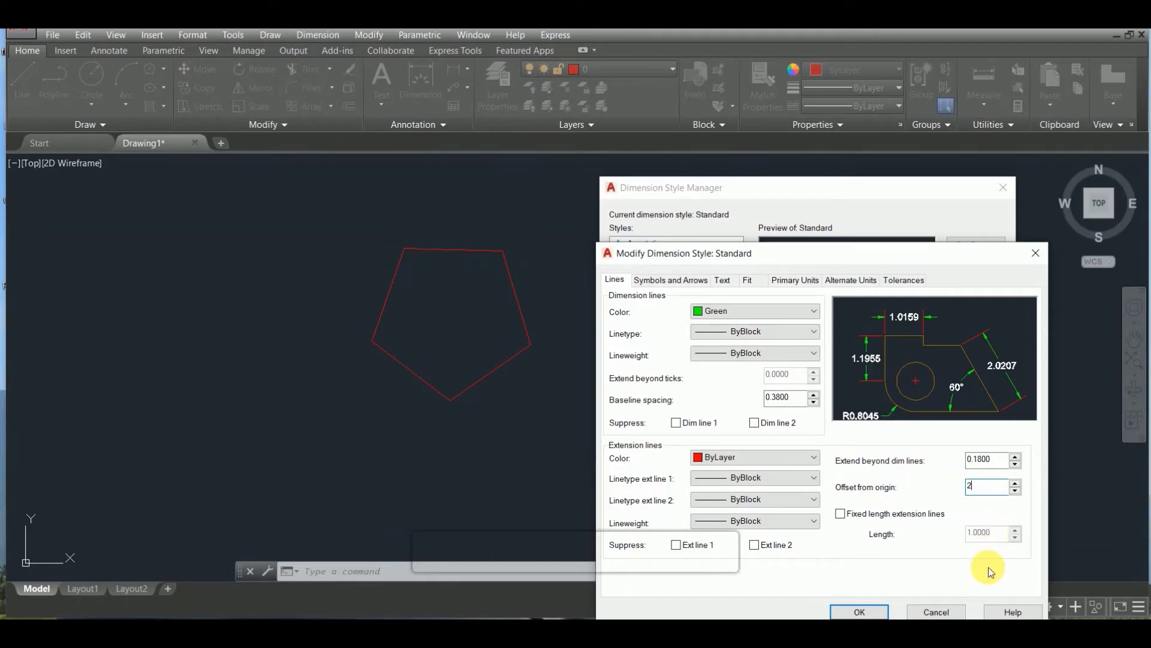
left_click(1002, 460)
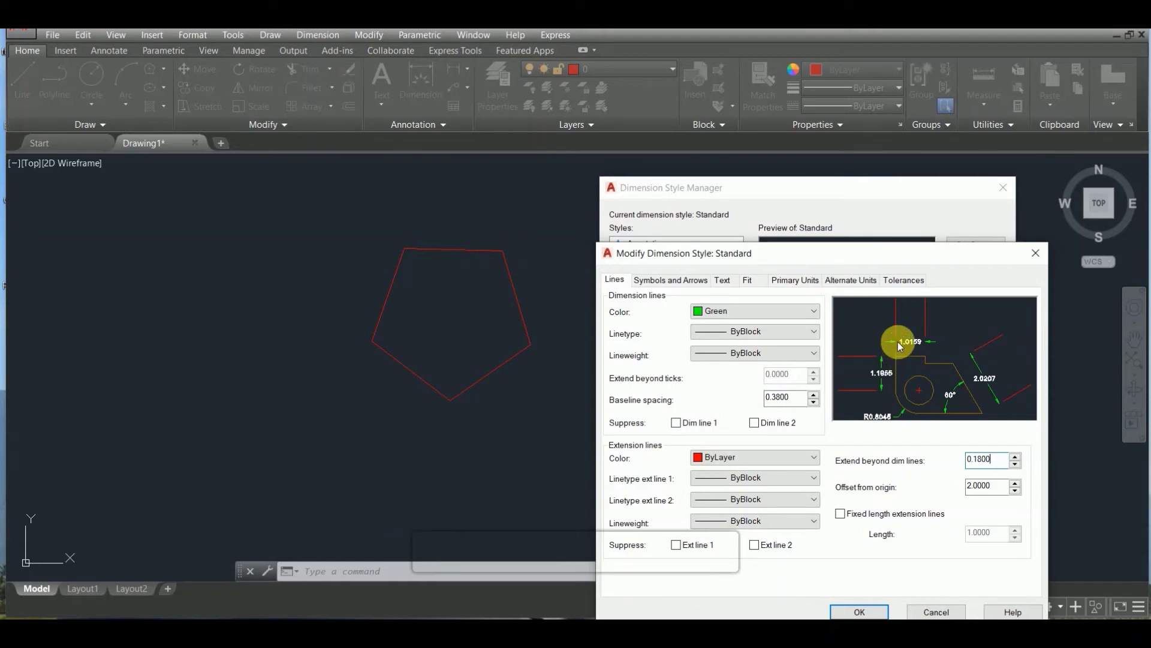
- Set the extension lines' offset from origin to 0.0625
left_click(990, 487)
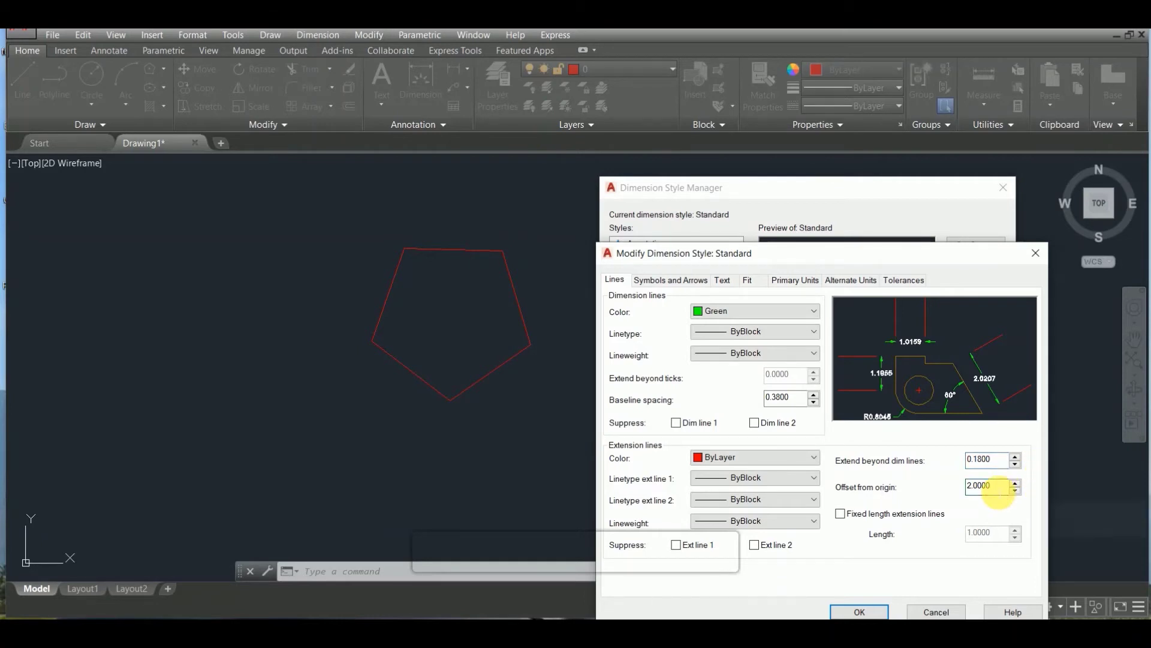
key("BackSpace")
key("BackSpace")
key("BackSpace")
key("BackSpace")
key("BackSpace")
key("BackSpace")
type("0.0625")
left_click(1006, 461)
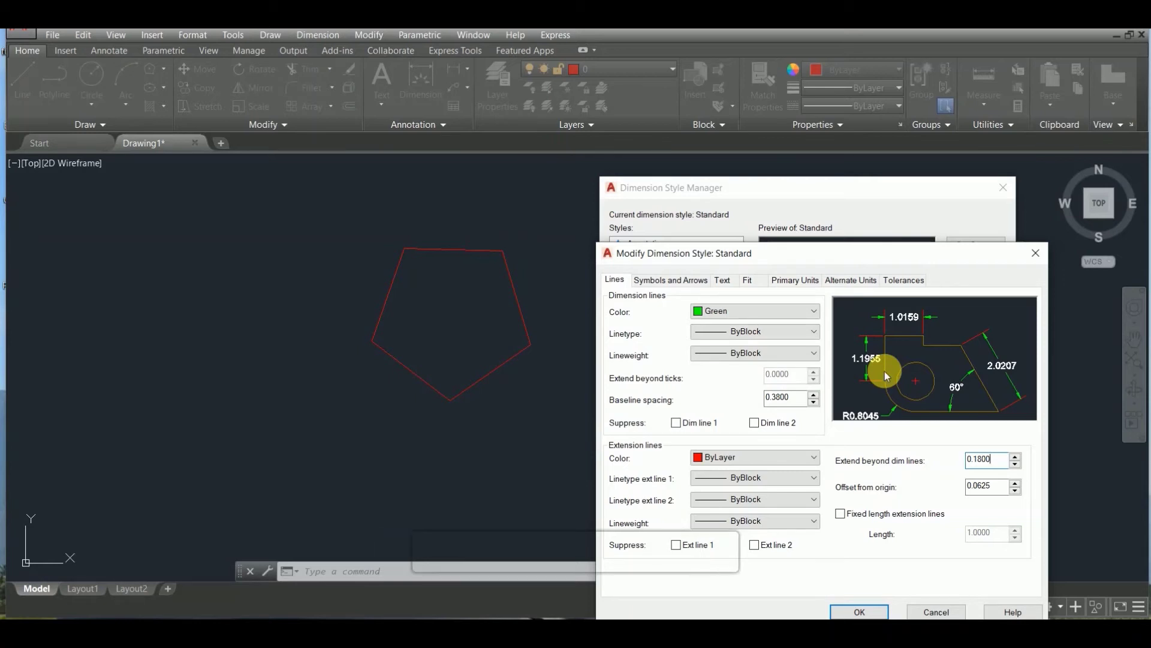
- Set the first and second arrowheads to Closed blank, and leave the arc length symbol preceding the dimension text after trying it above
left_click(669, 280)
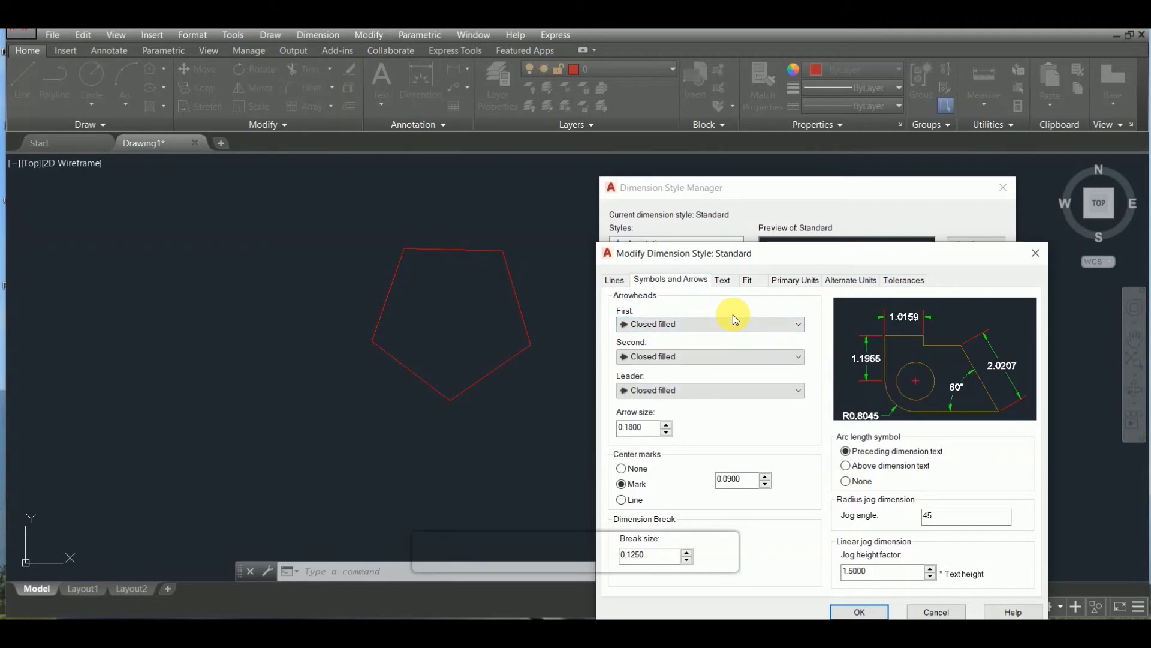
left_click(791, 328)
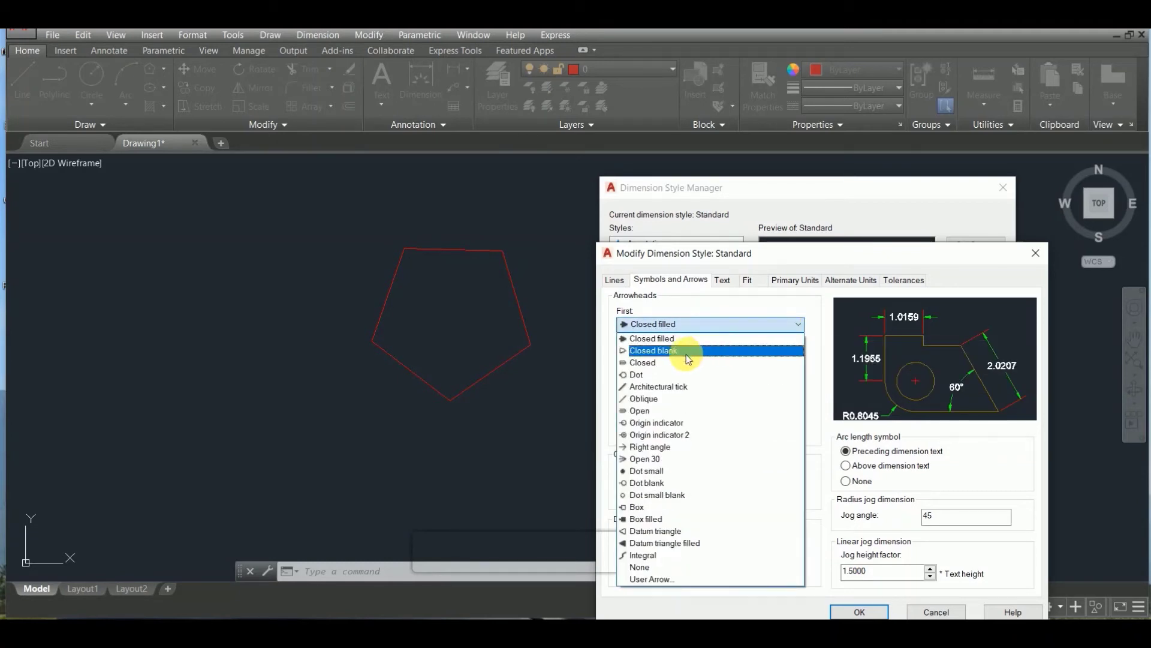
left_click(666, 351)
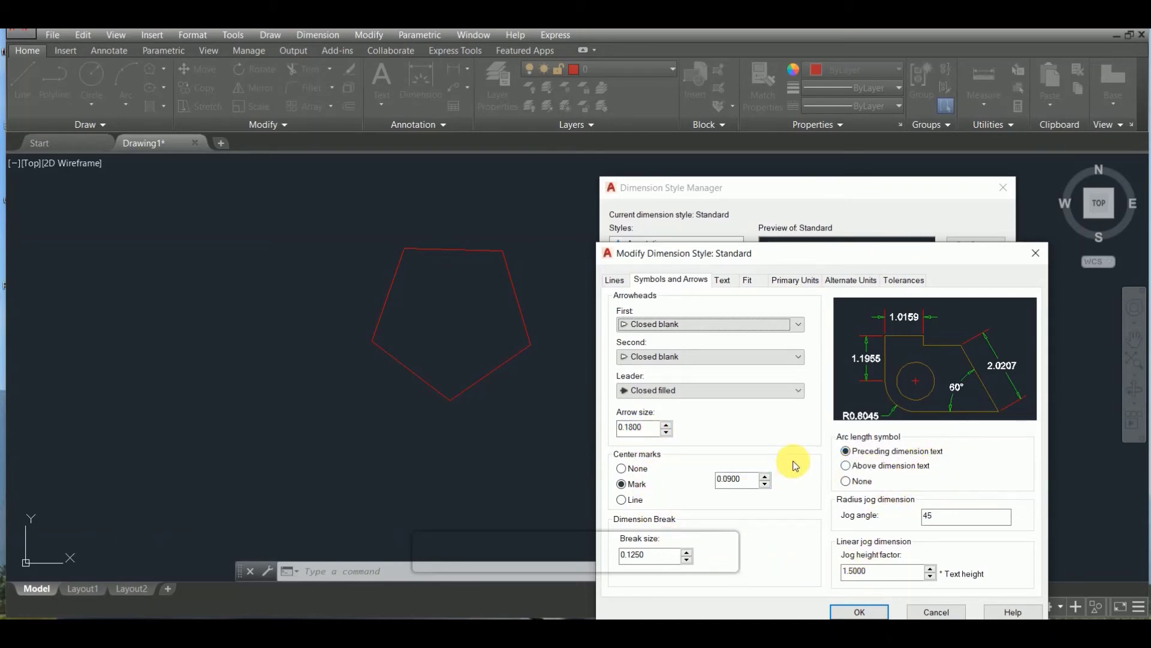
left_click(845, 466)
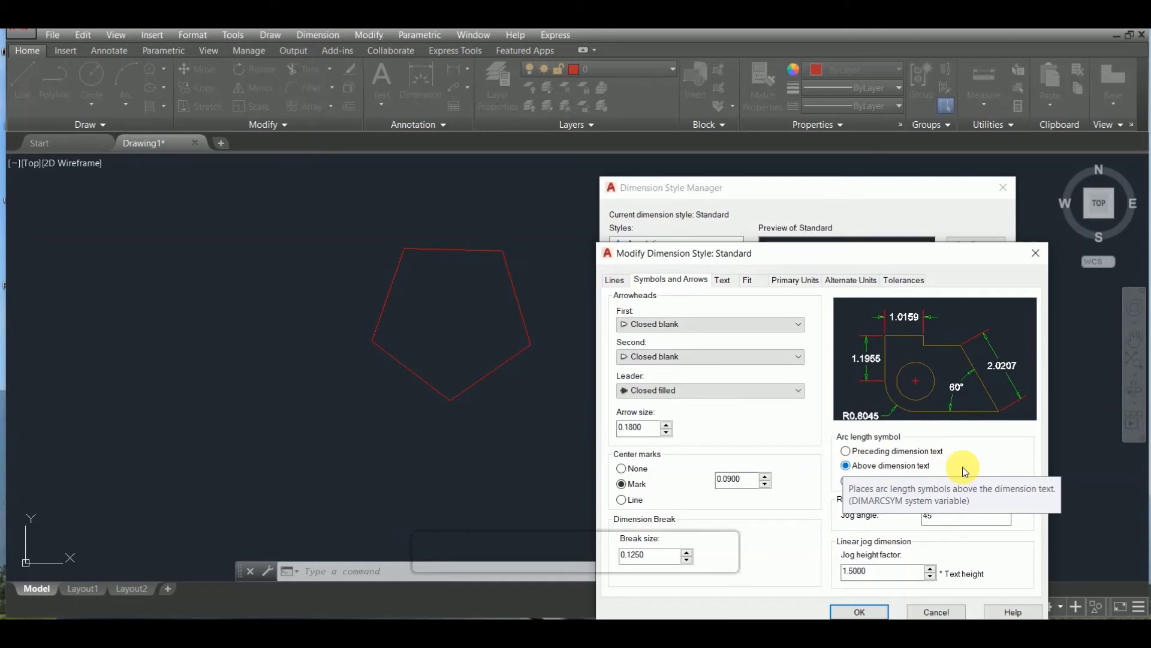
left_click(846, 451)
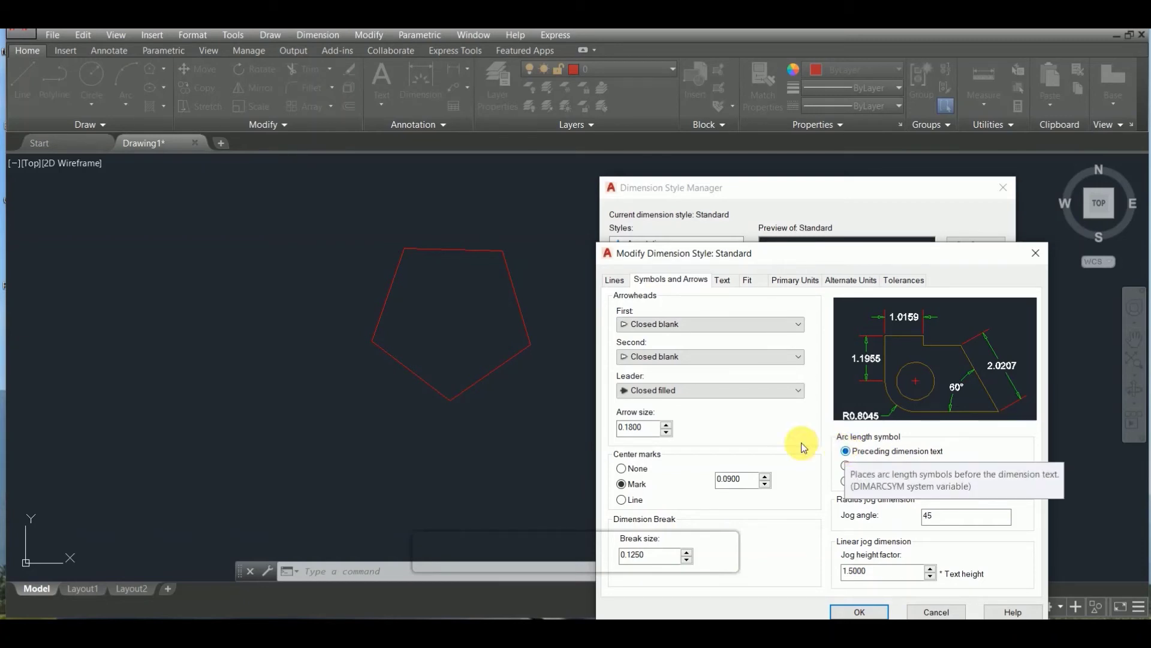
- Set the dimension text color to Cyan, keeping the Standard text style and a fill color of None
left_click(723, 282)
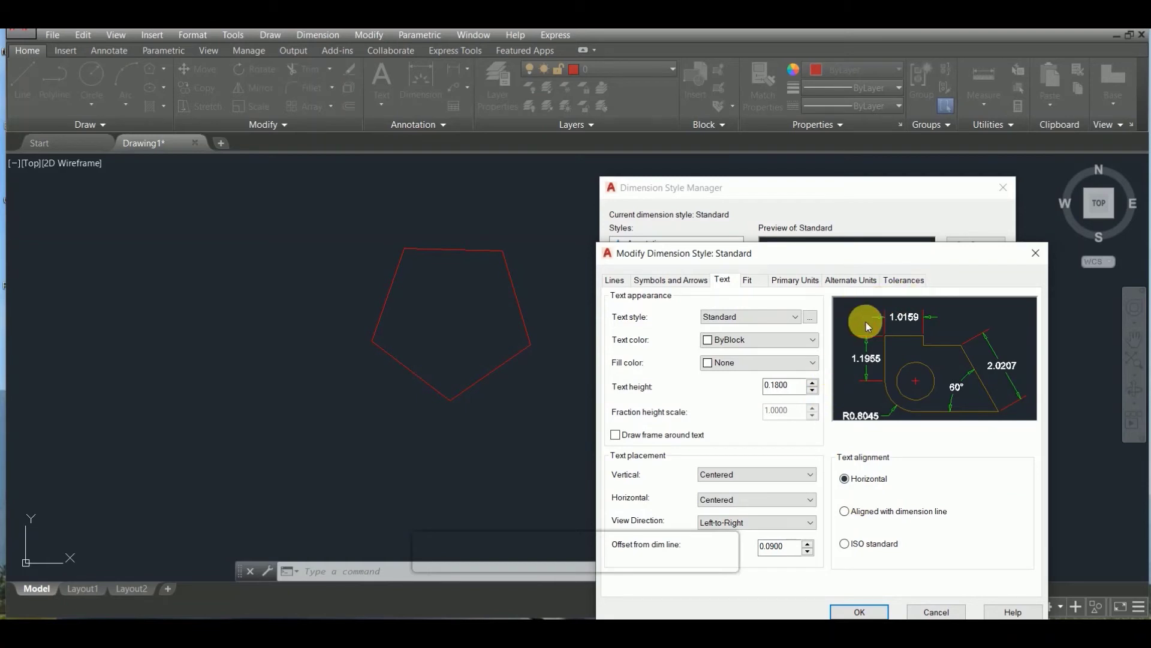
left_click(782, 316)
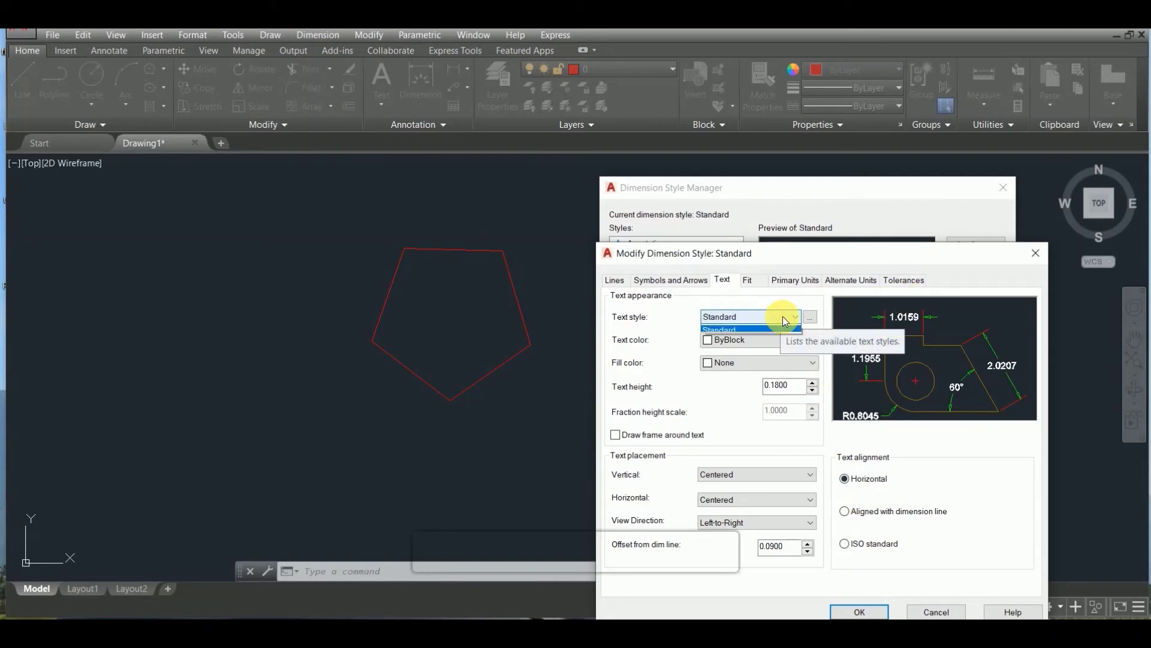
left_click(784, 321)
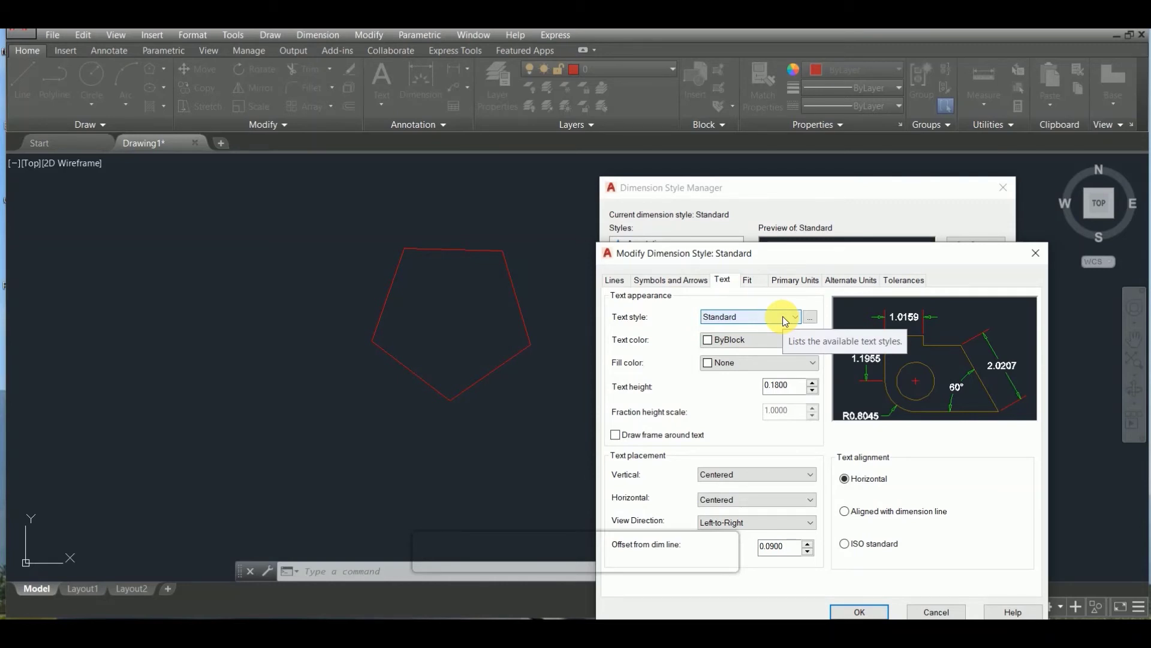
left_click(708, 341)
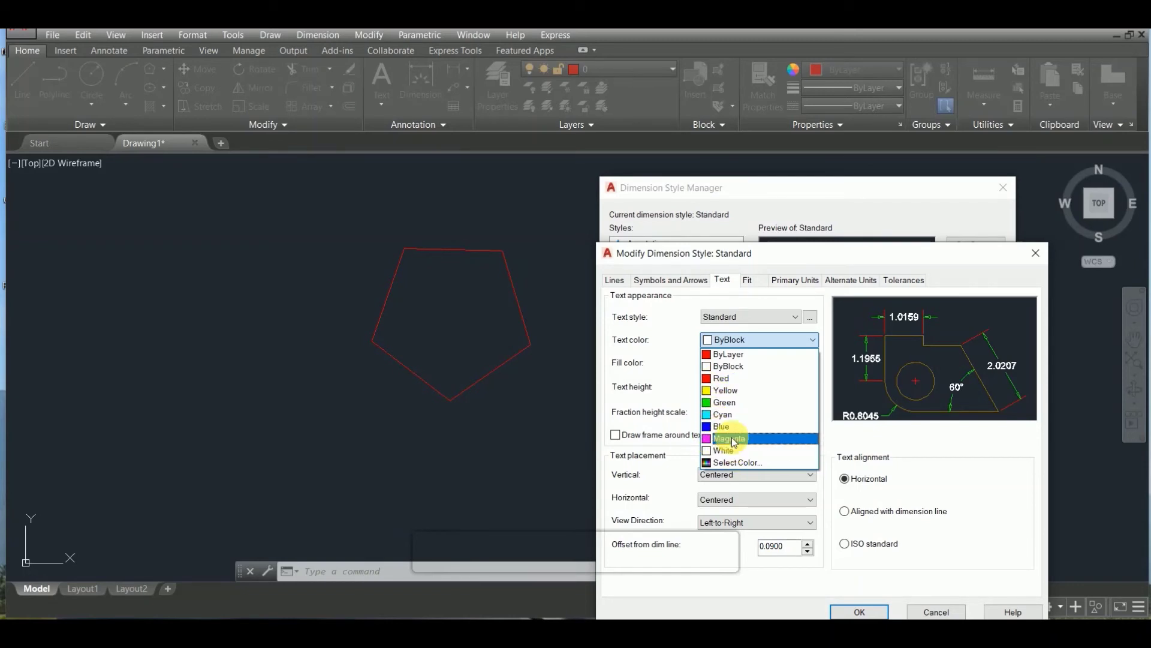
left_click(719, 415)
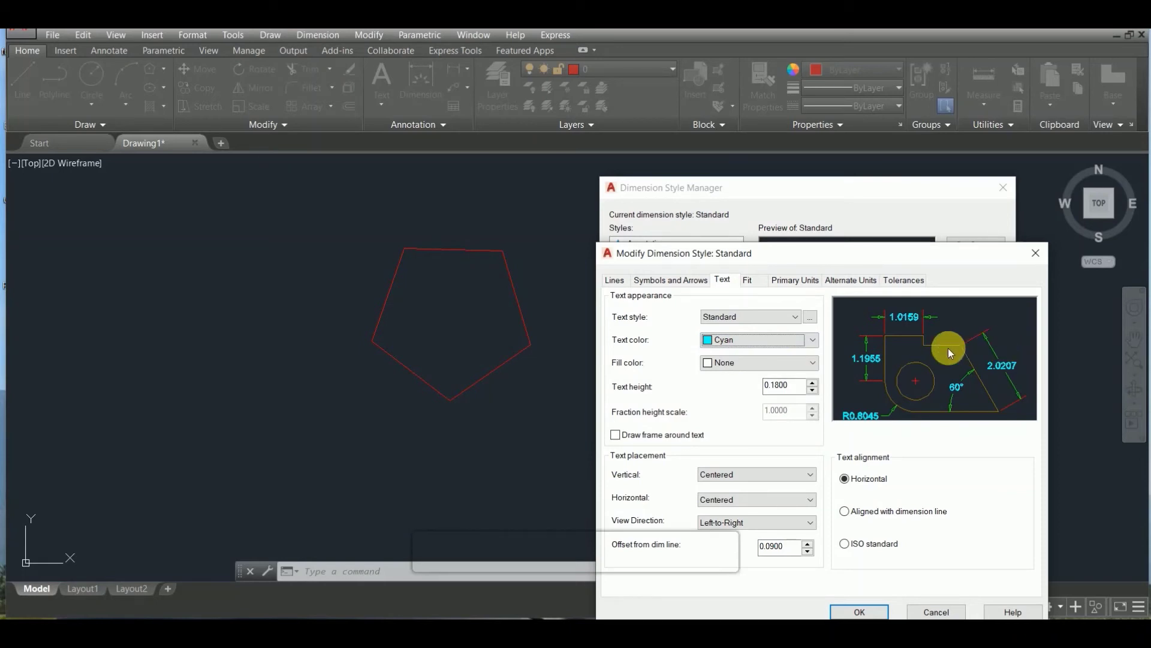
left_click(706, 364)
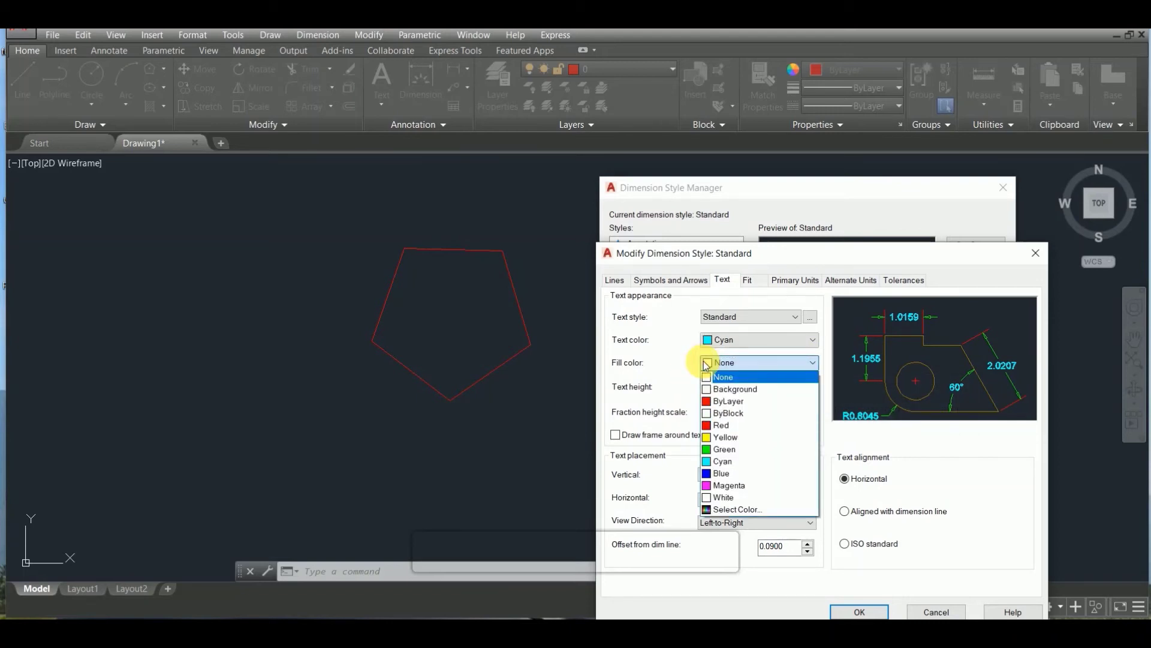
left_click(705, 364)
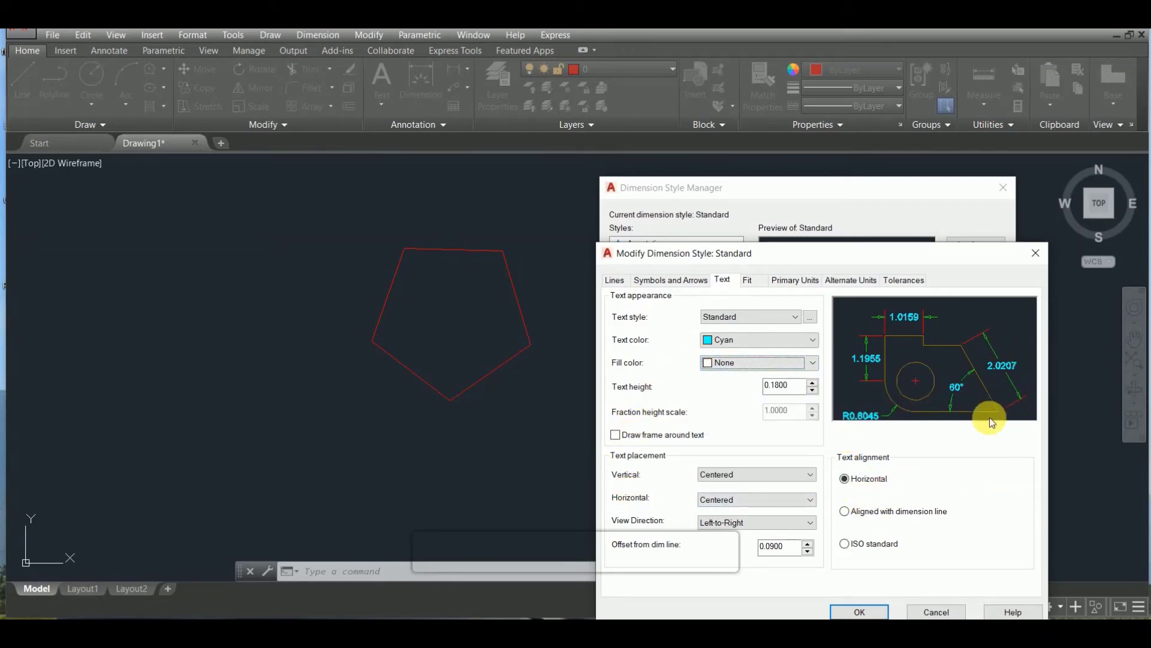
- Try text aligned with the dimension line, return it to Horizontal, and set the text color to White
left_click(845, 512)
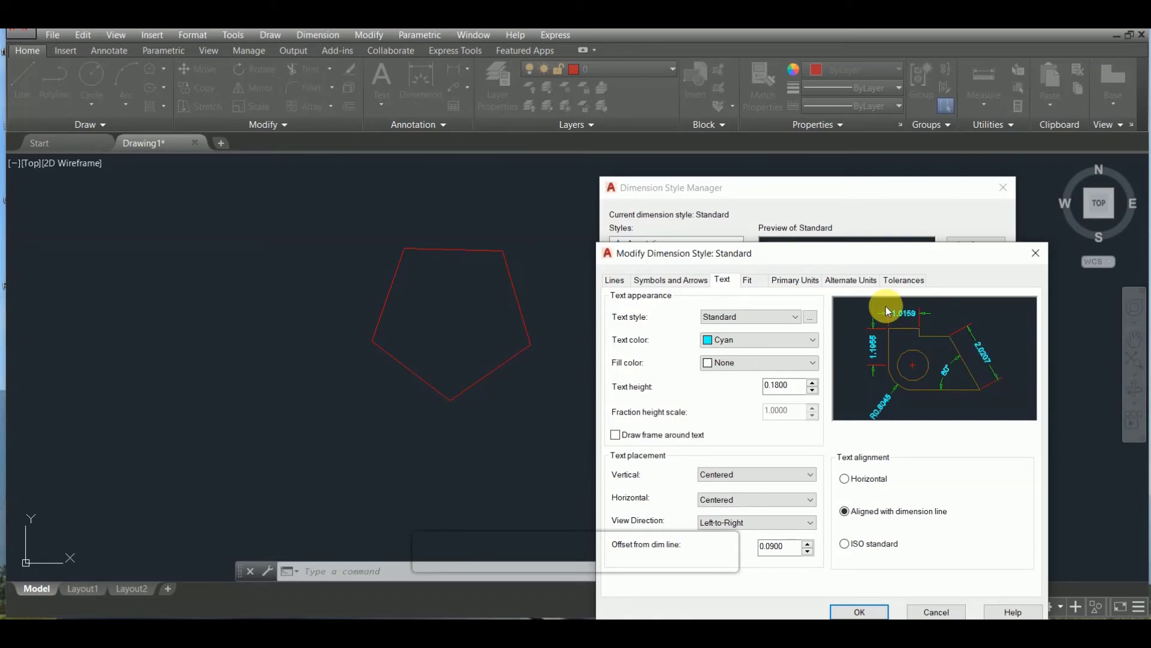
left_click(846, 480)
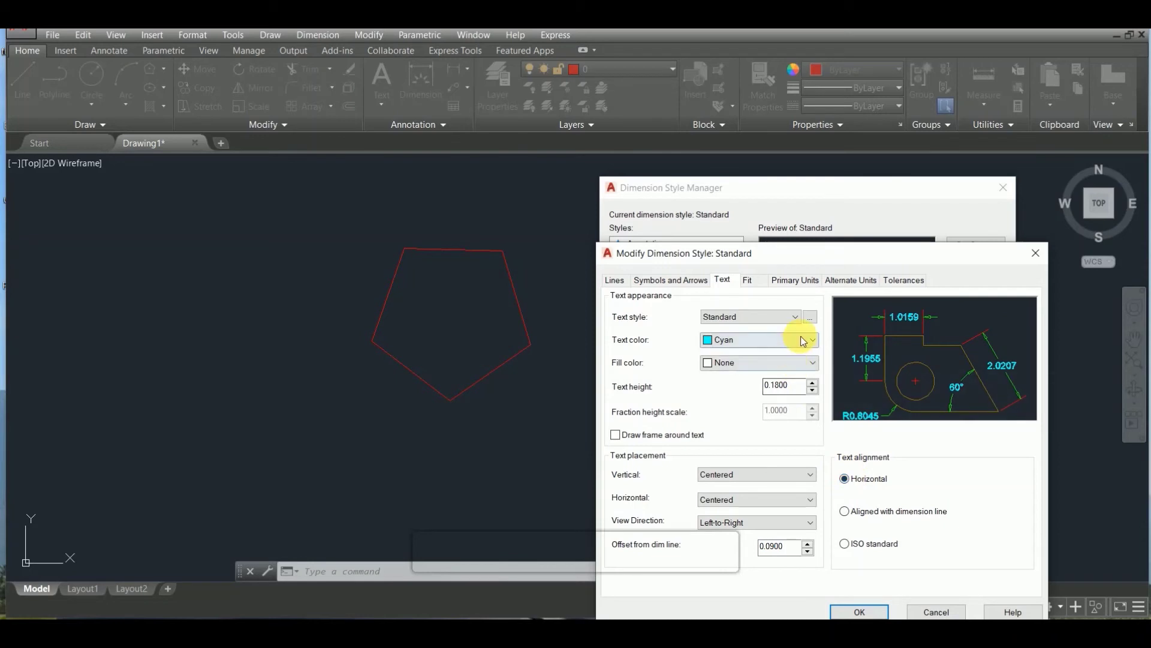
left_click(817, 339)
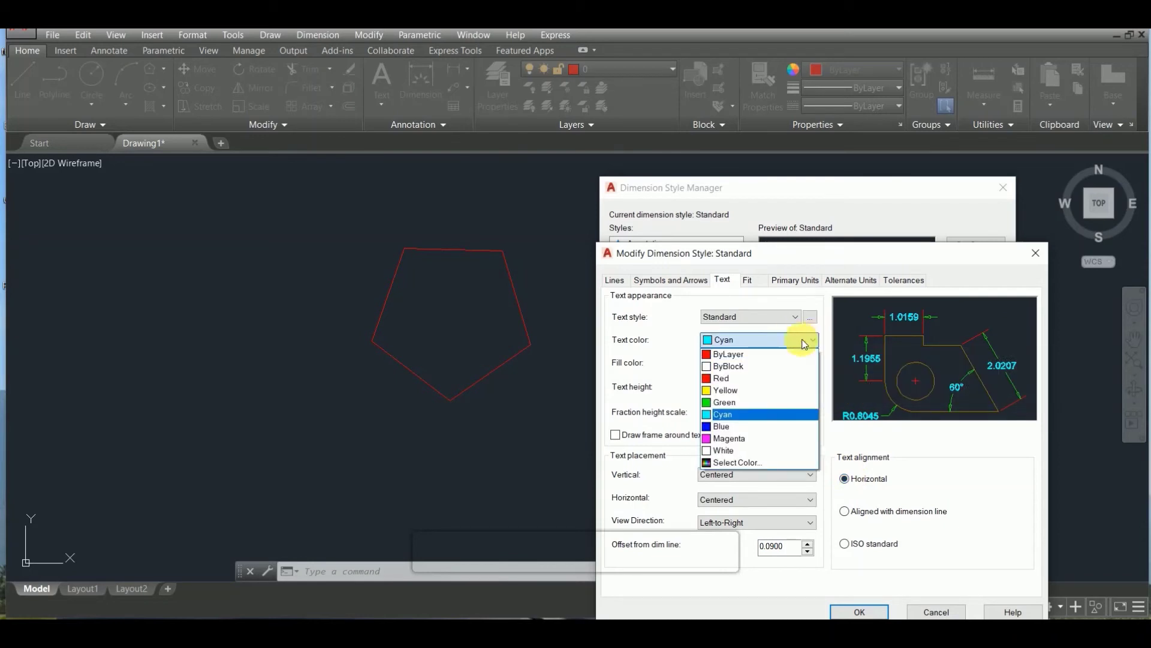
left_click(723, 451)
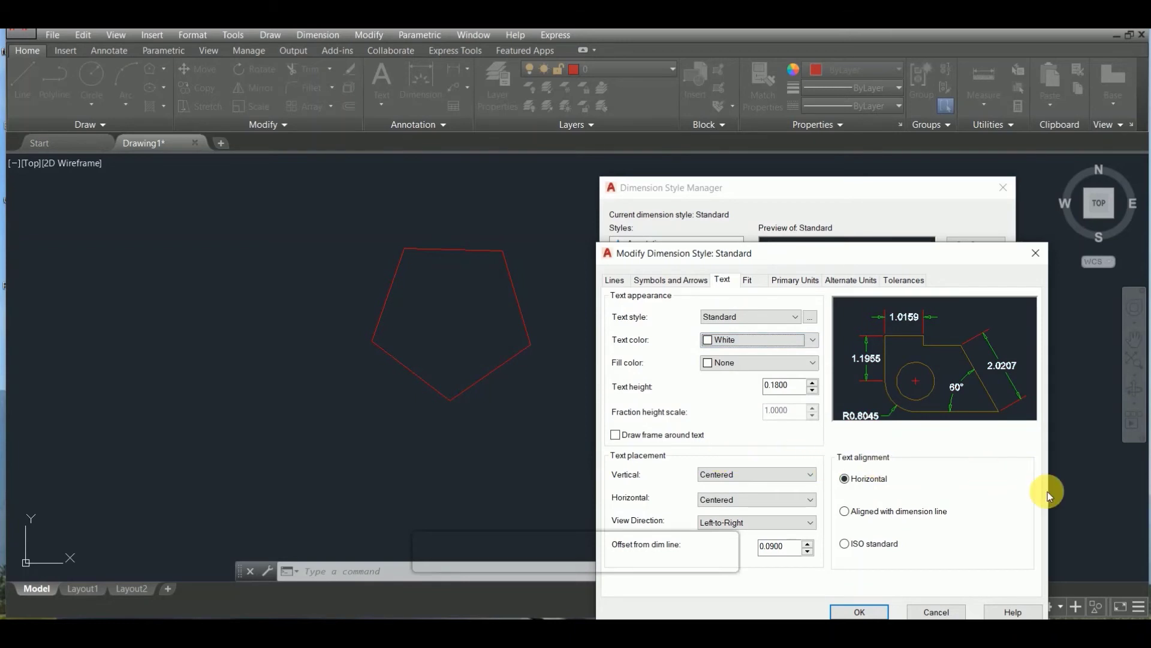
- Set the fit option to Either text or arrows (best fit) and place displaced text over the dimension line without leader
left_click(754, 282)
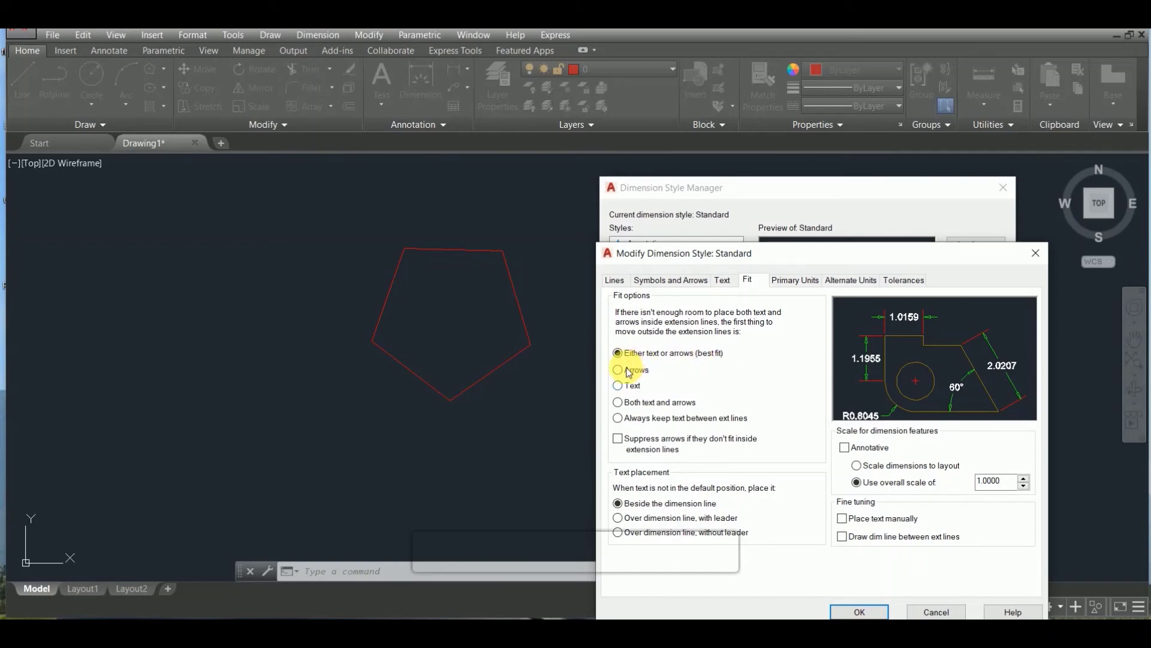
left_click(618, 385)
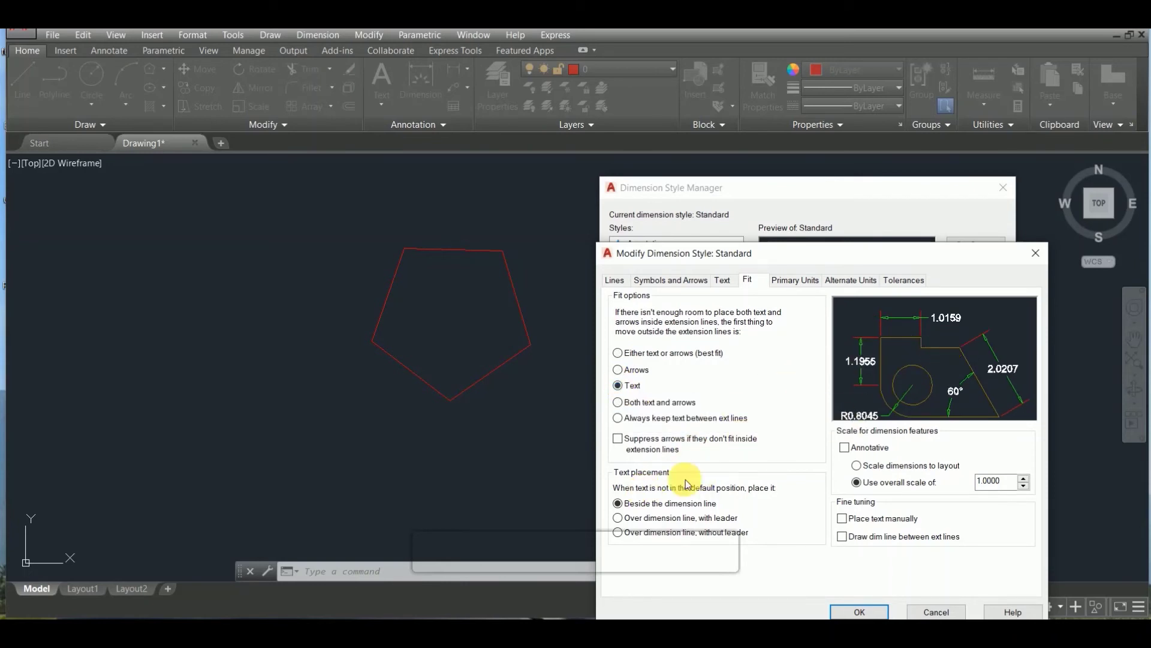
left_click(622, 519)
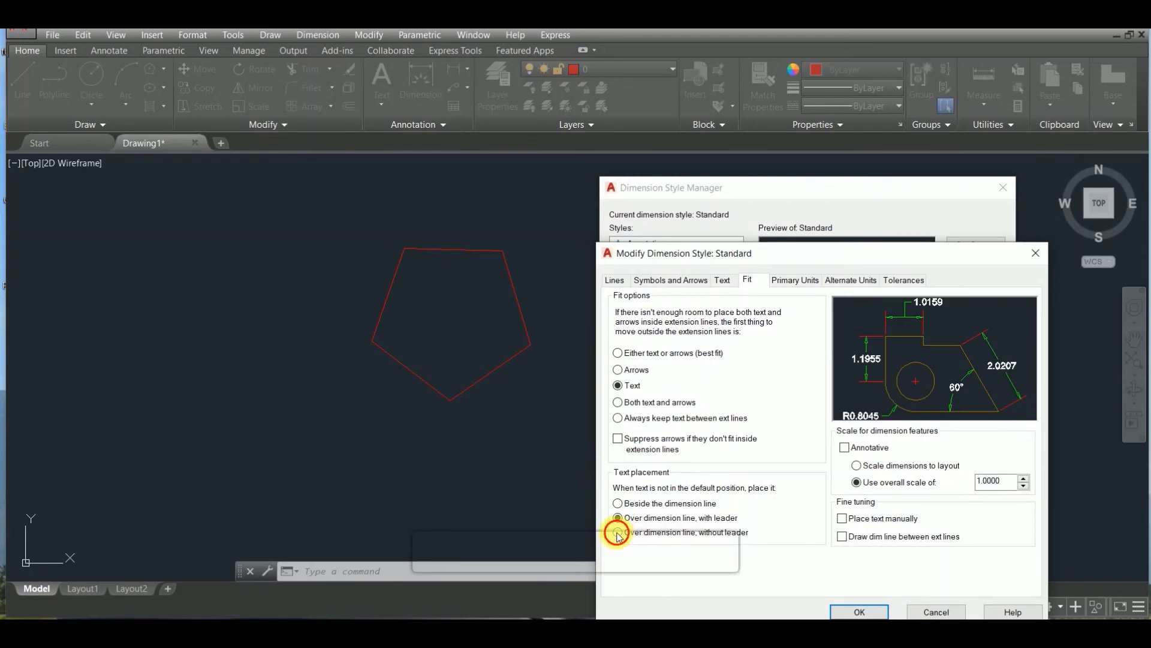
left_click(618, 534)
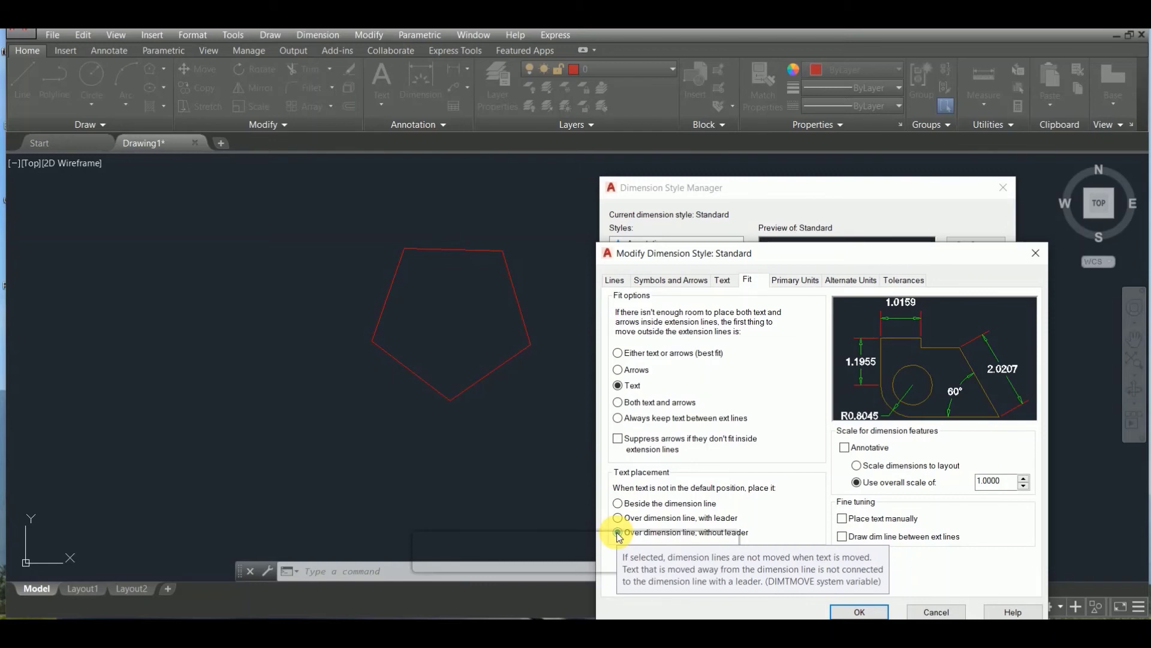
left_click(617, 354)
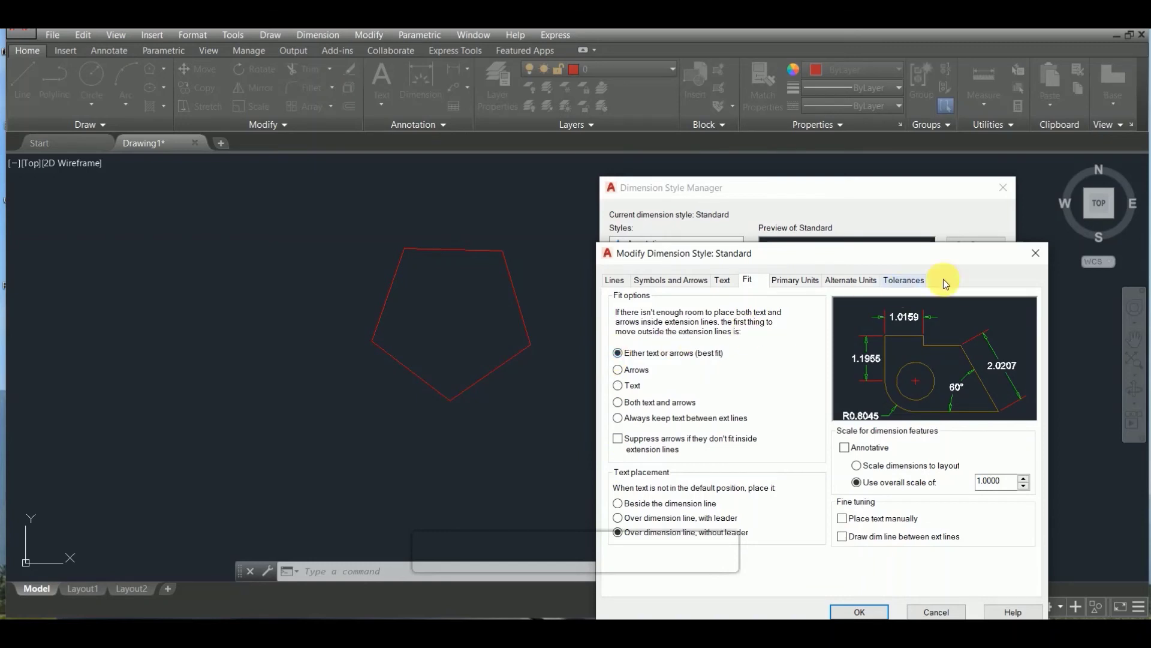
- Keep the primary linear units Decimal and set angular dimensions to Degrees Minutes Seconds with a precision of 0d00'00"
left_click(793, 280)
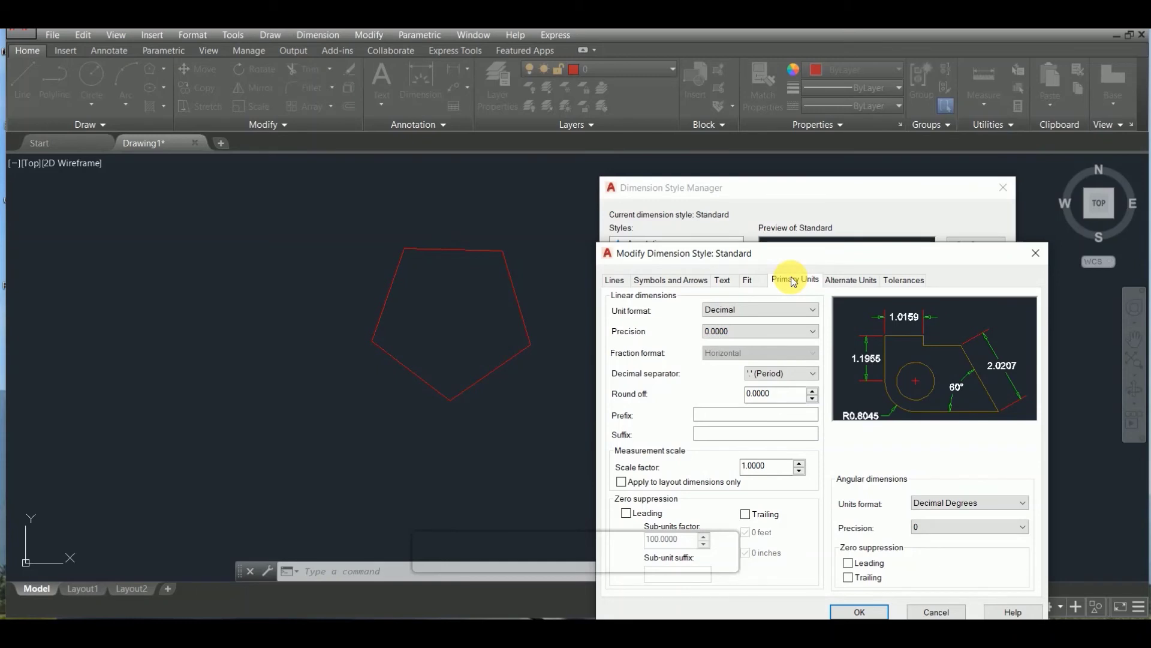
left_click(805, 321)
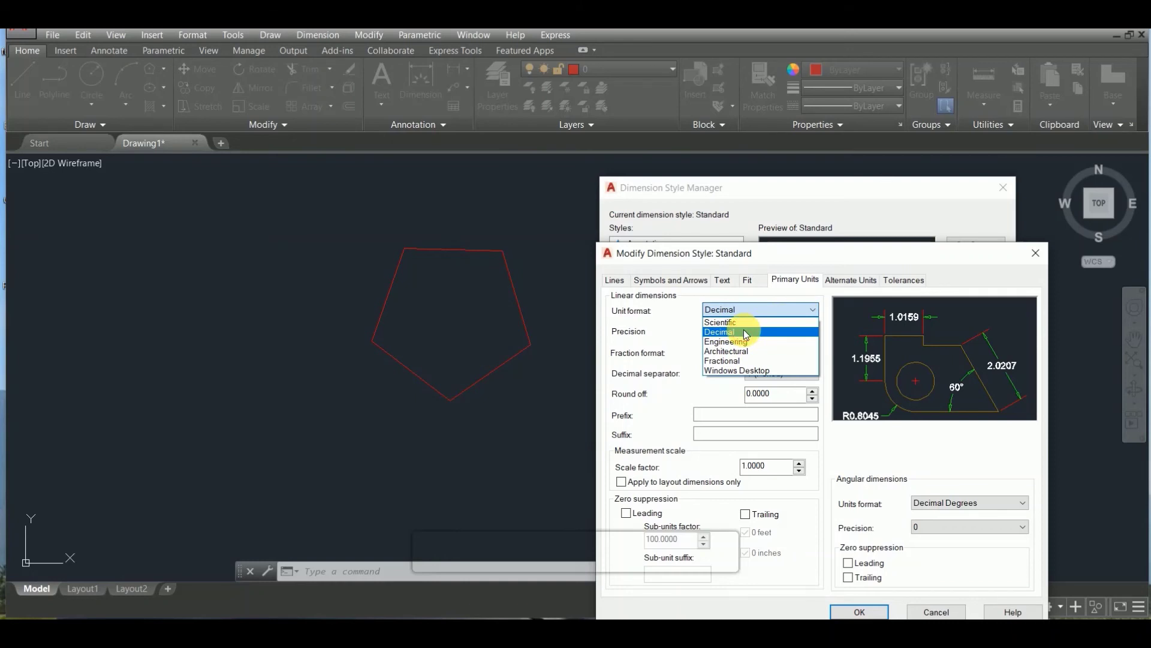
left_click(744, 332)
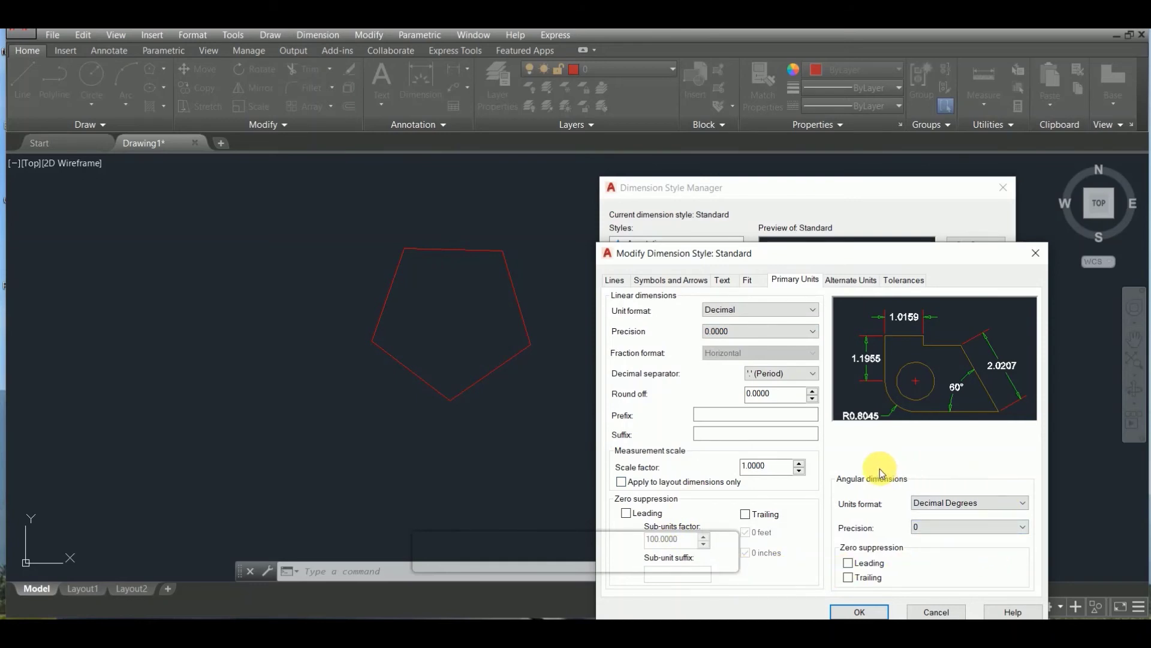
left_click(1023, 504)
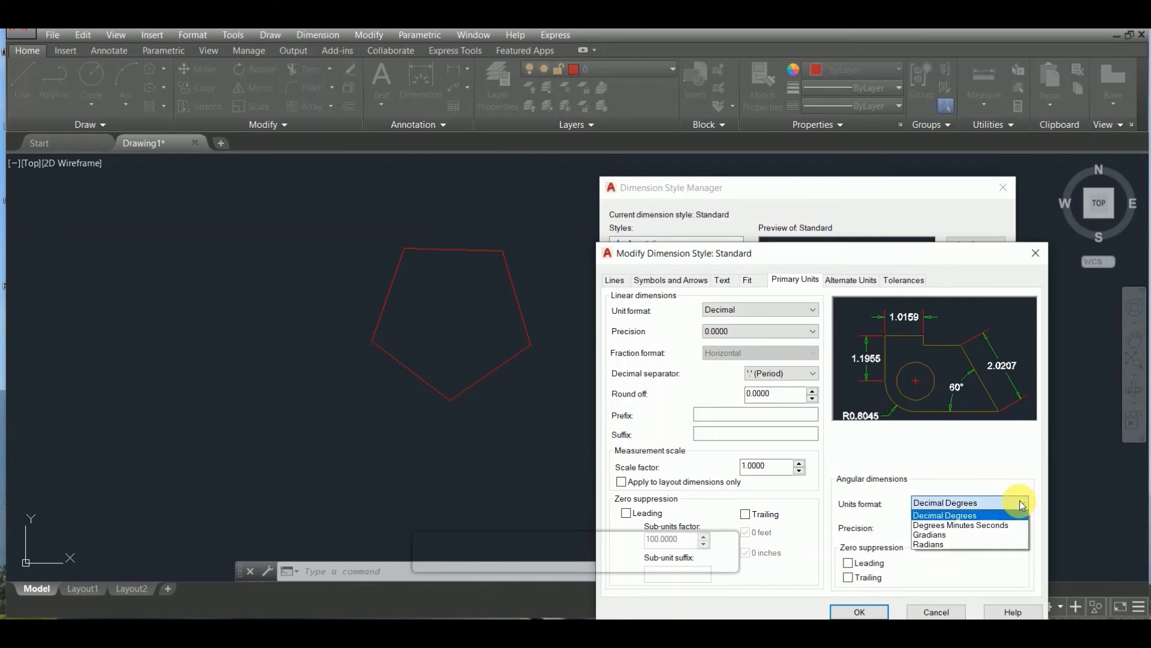
left_click(963, 524)
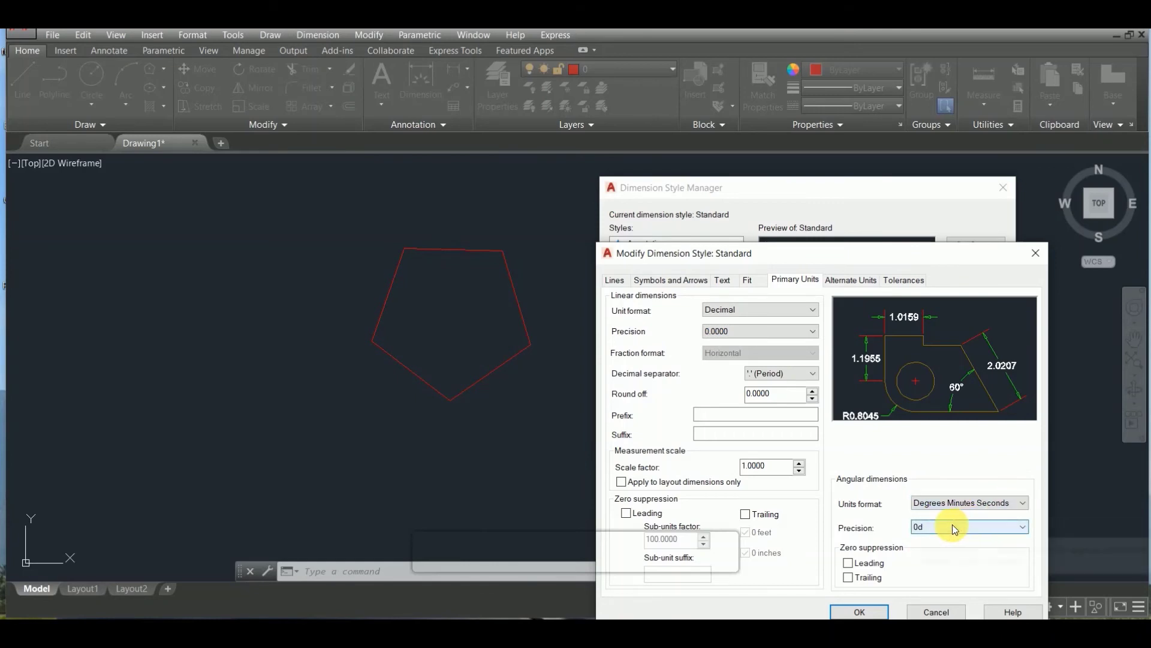
left_click(1023, 527)
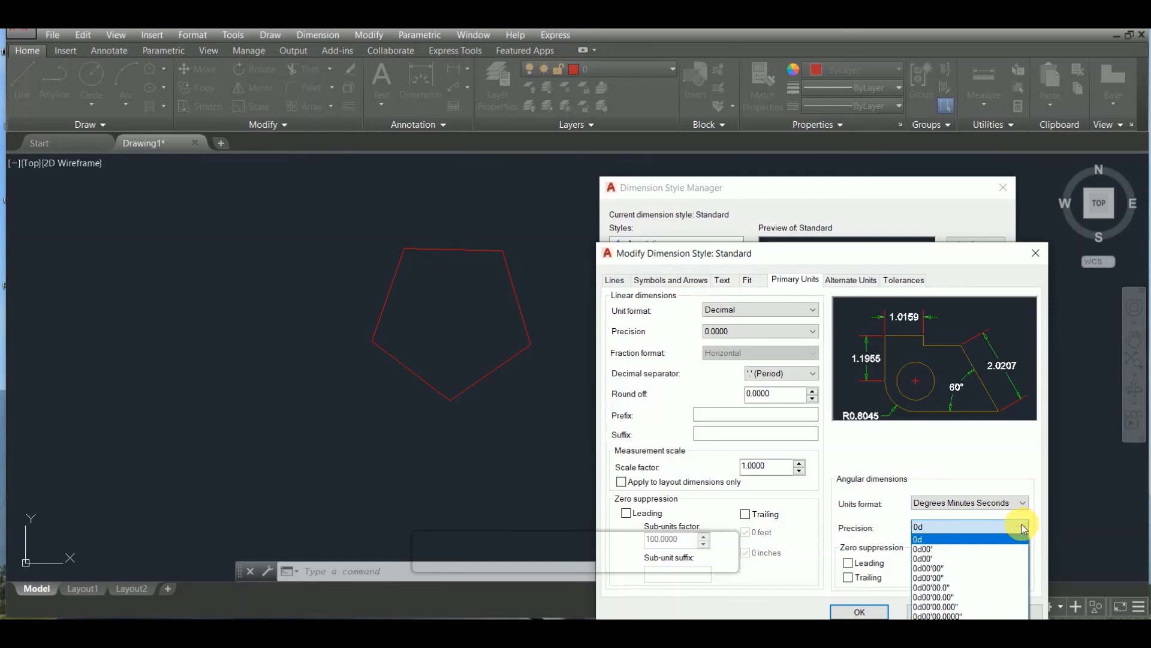
left_click(939, 568)
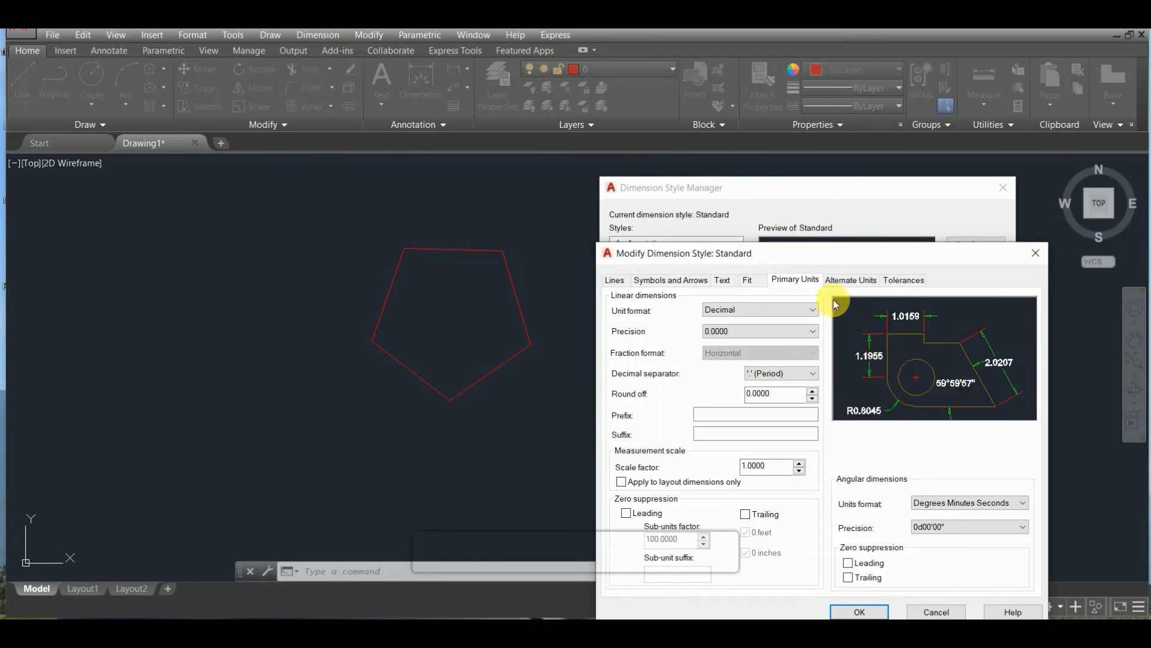
- Try displaying alternate units, placing them below the primary value and back after the primary value
left_click(855, 282)
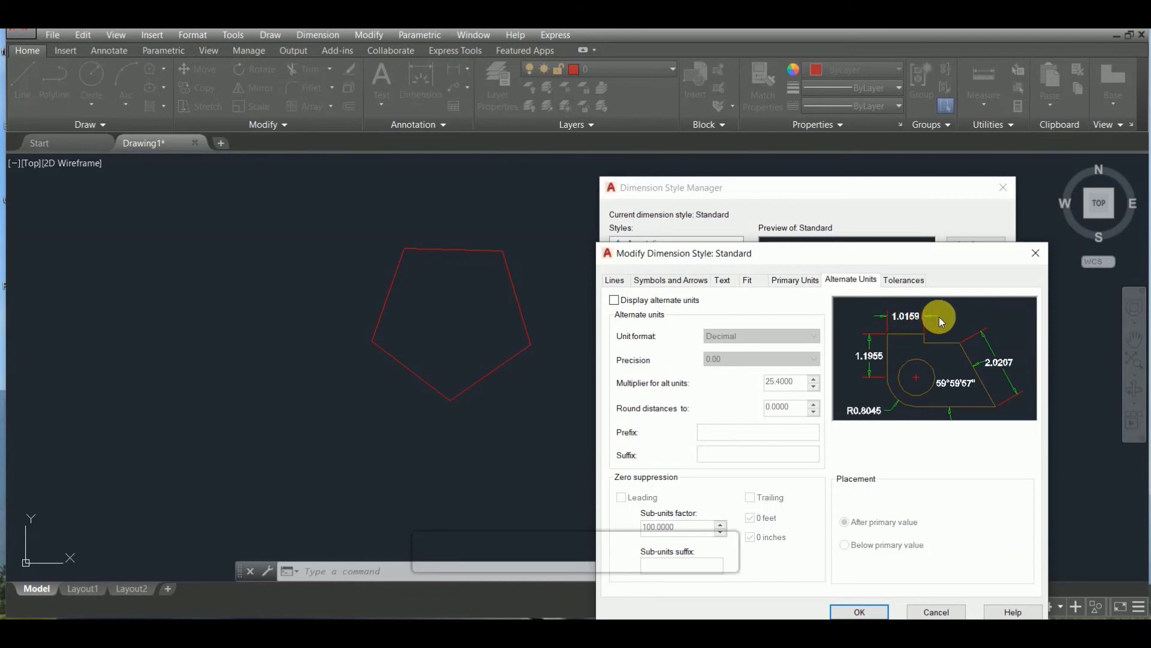
left_click(615, 302)
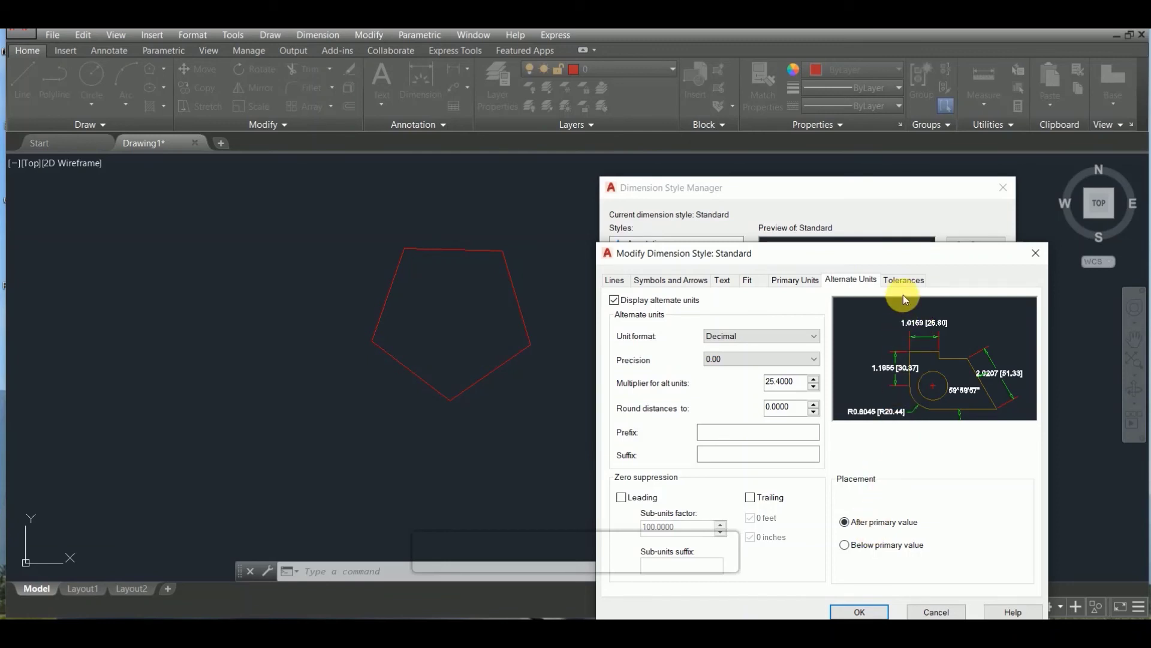
left_click(845, 545)
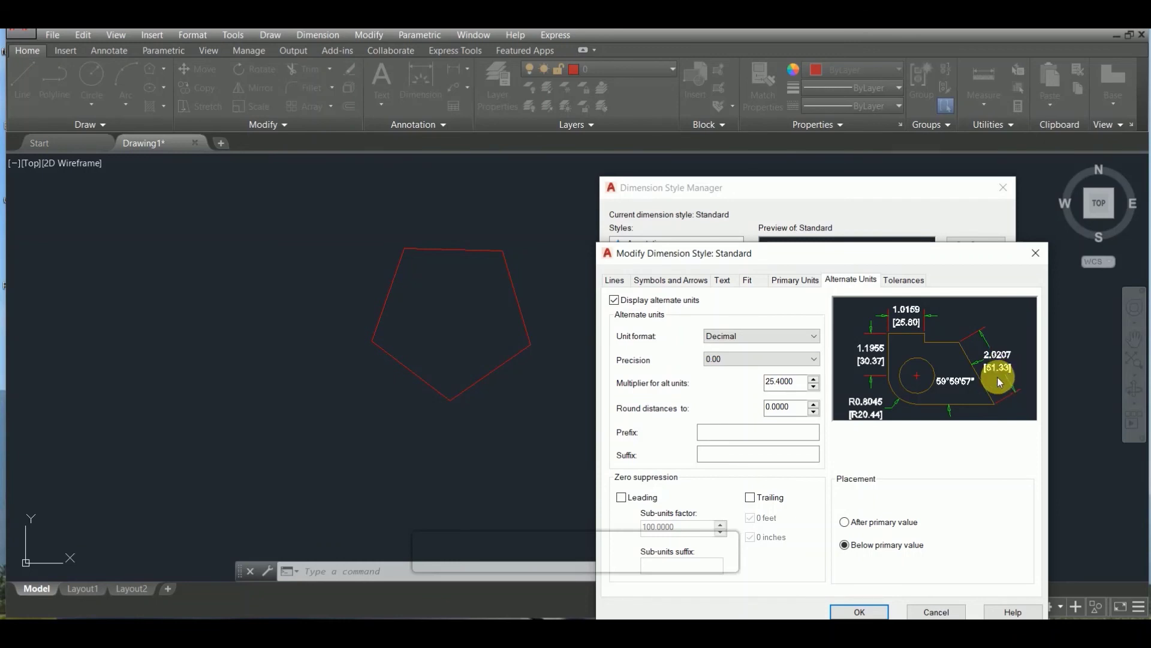
left_click(846, 523)
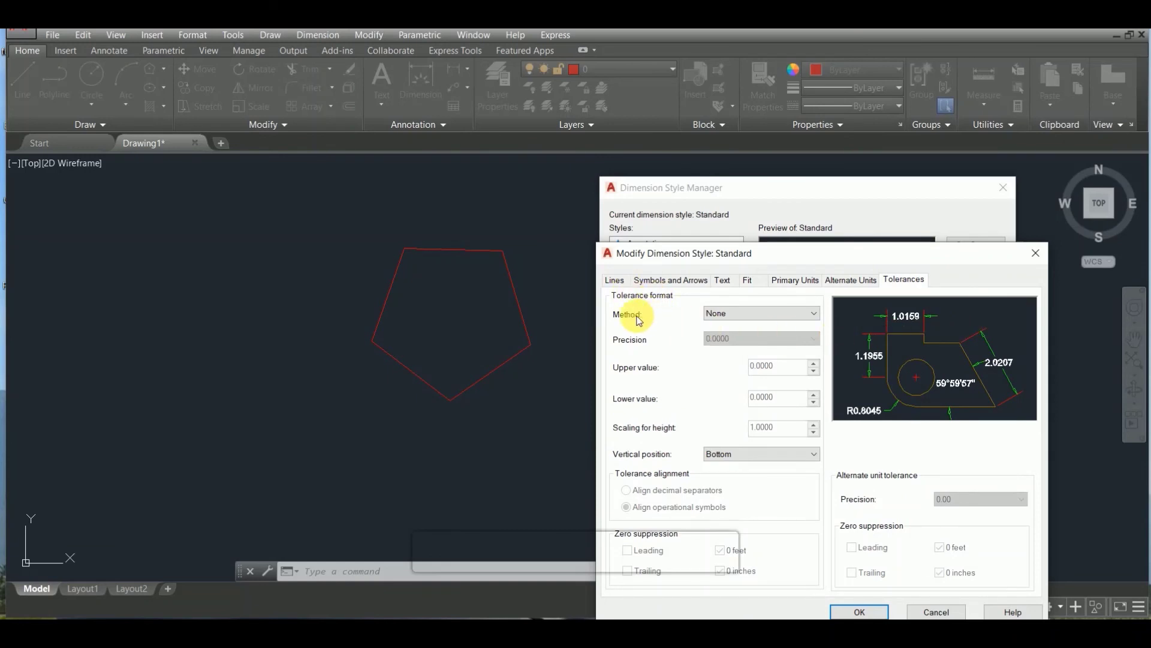
- Try the Symmetrical tolerance method with the vertical position set to Middle and to Top
left_click(808, 313)
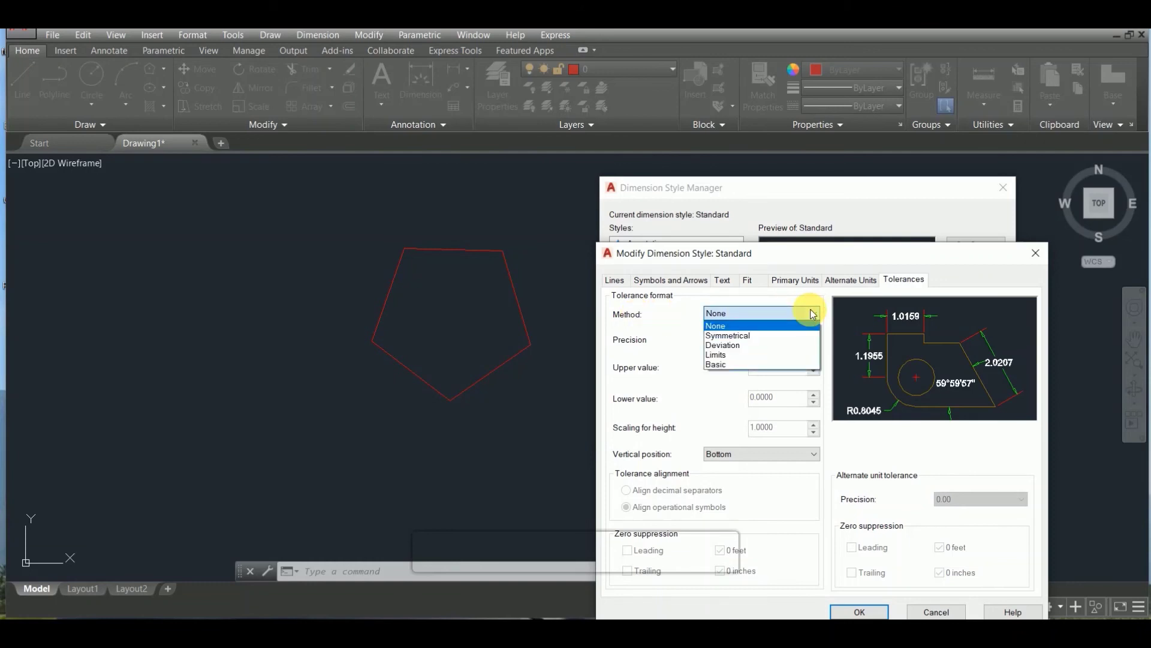
left_click(757, 335)
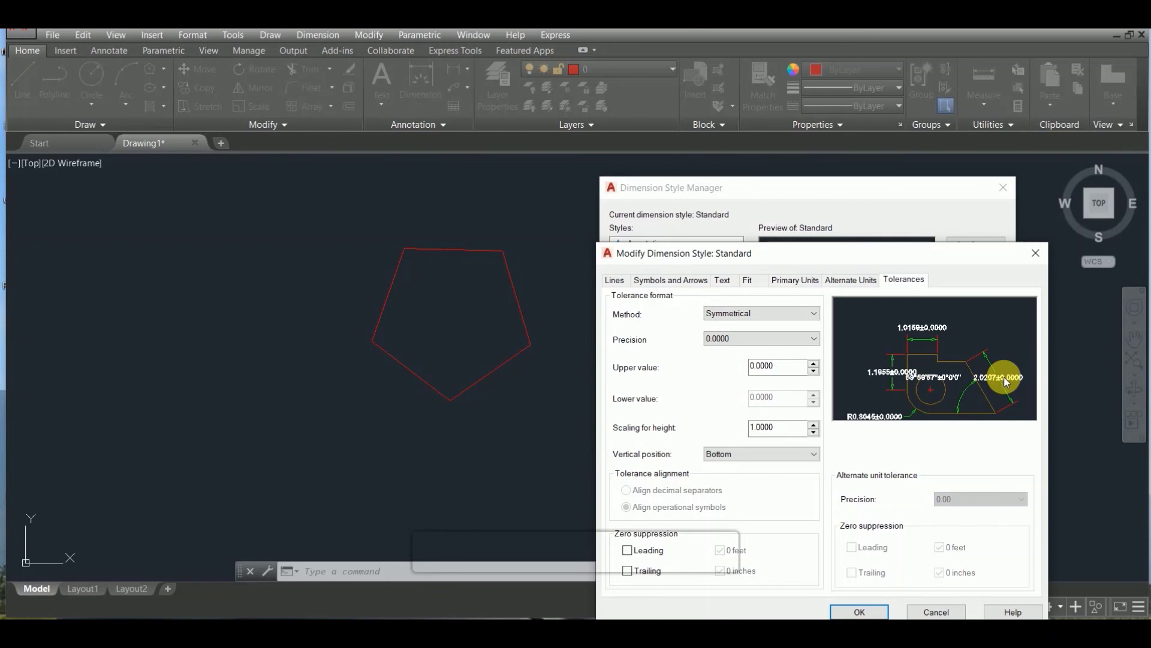
left_click(810, 459)
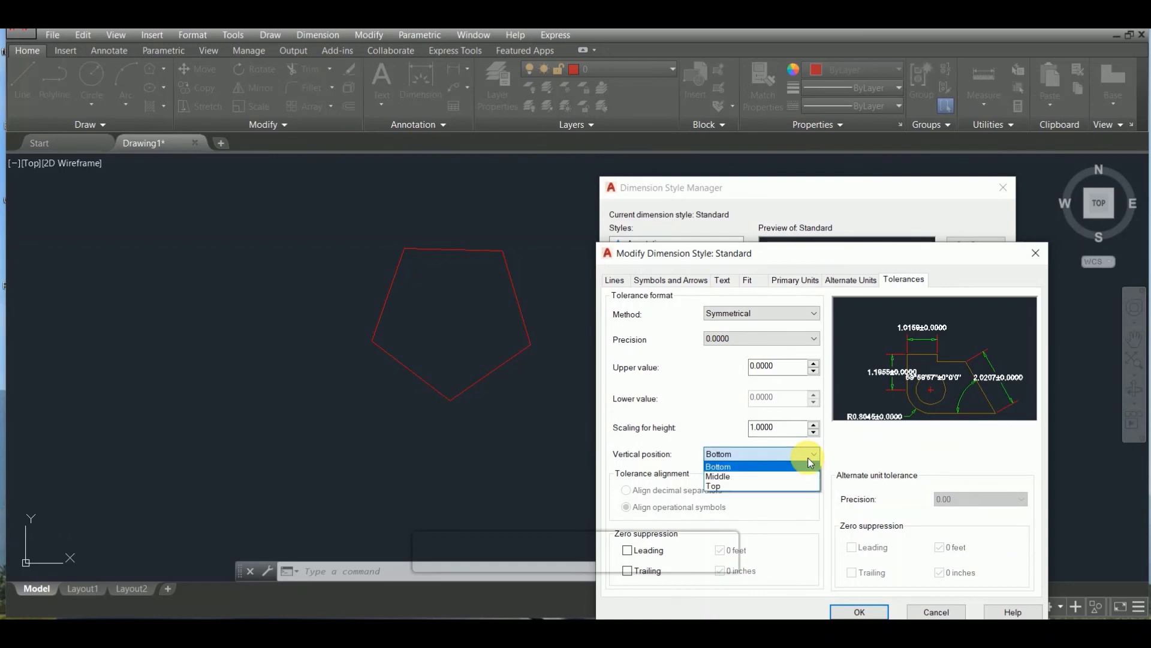
left_click(748, 477)
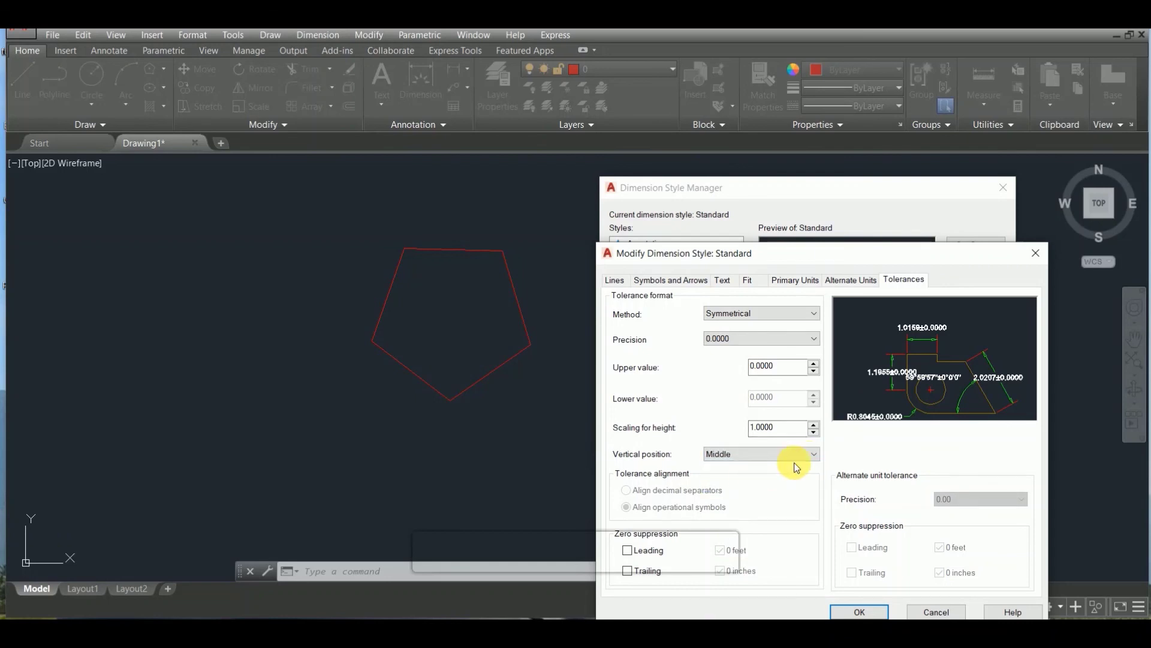
left_click(807, 453)
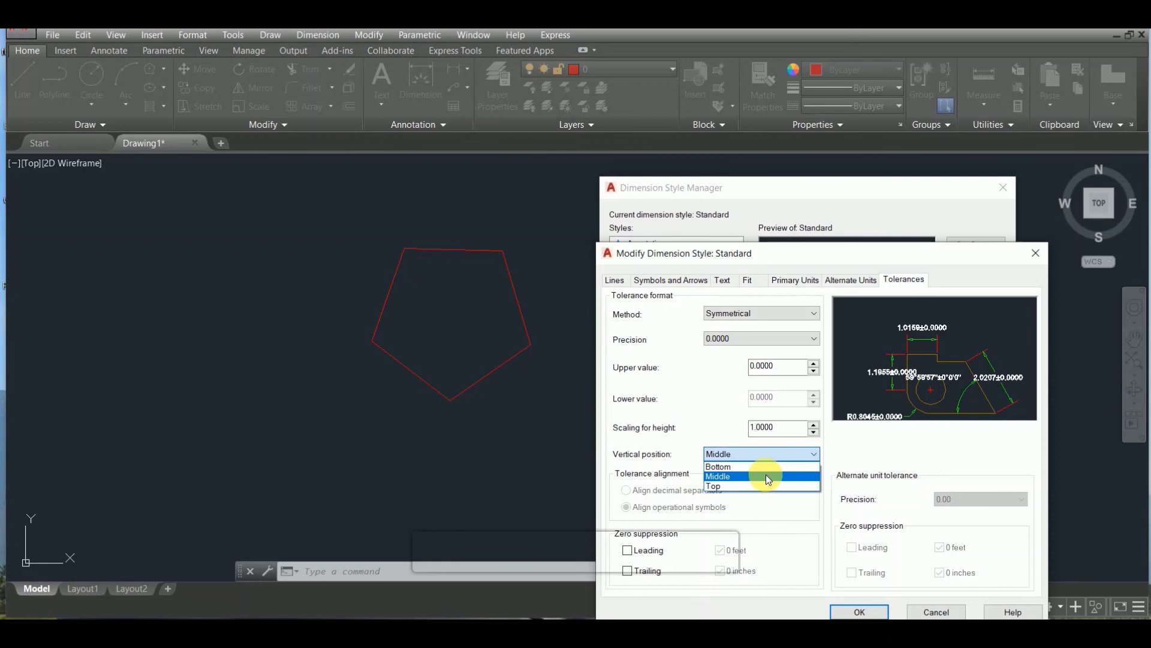
left_click(725, 487)
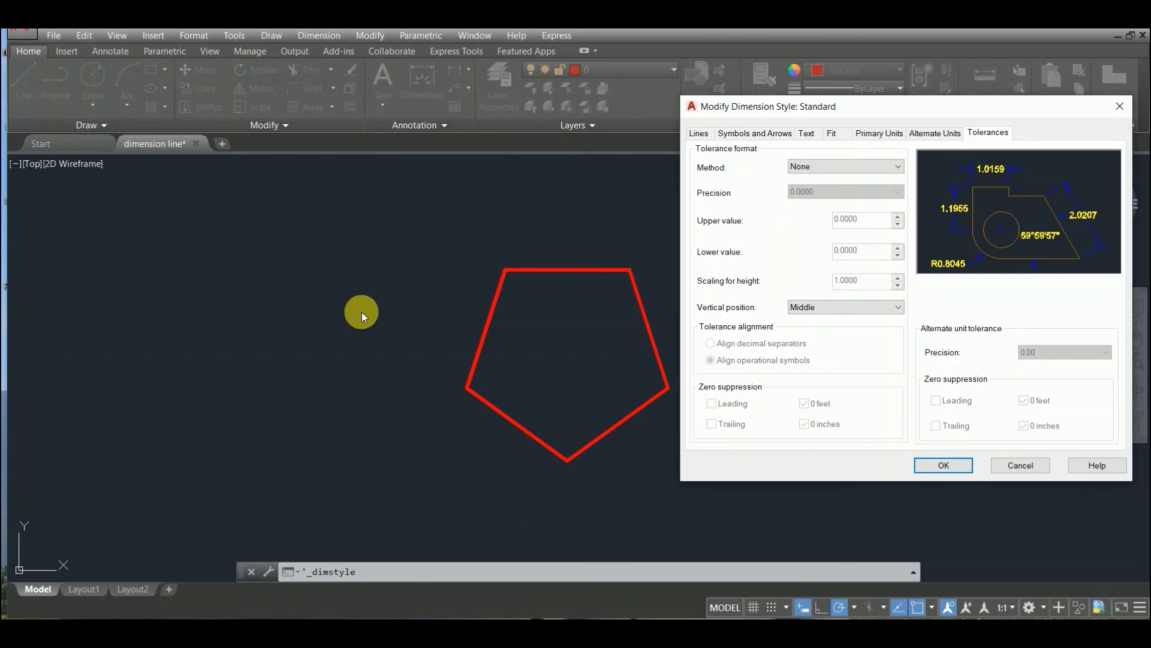
- Accept the Standard dimension style settings with no tolerance method and close the Dimension Style Manager
left_click(938, 471)
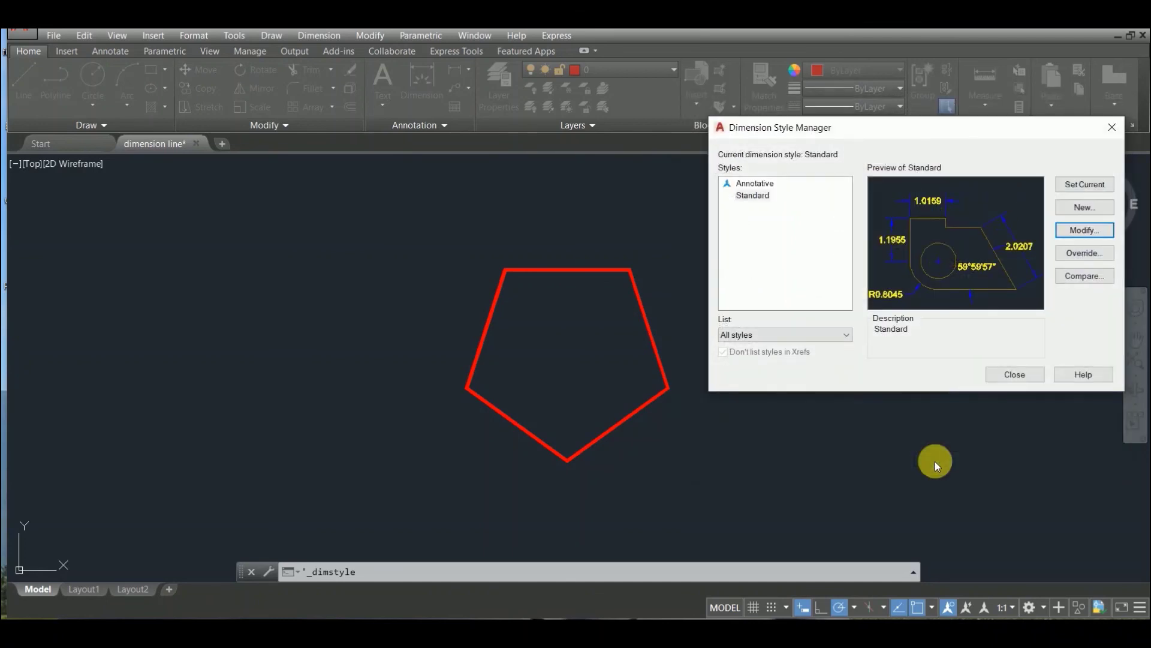
left_click(1014, 374)
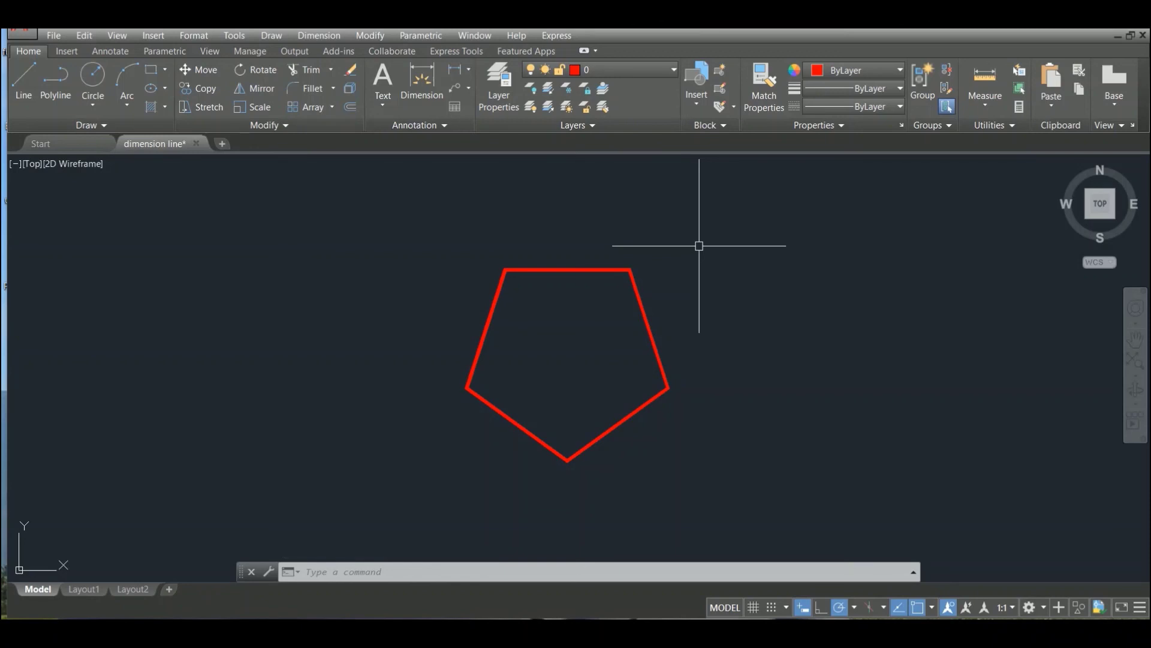
- Add a linear dimension to the pentagon's top edge, placing the dimension line above it
left_click(311, 39)
left_click(315, 77)
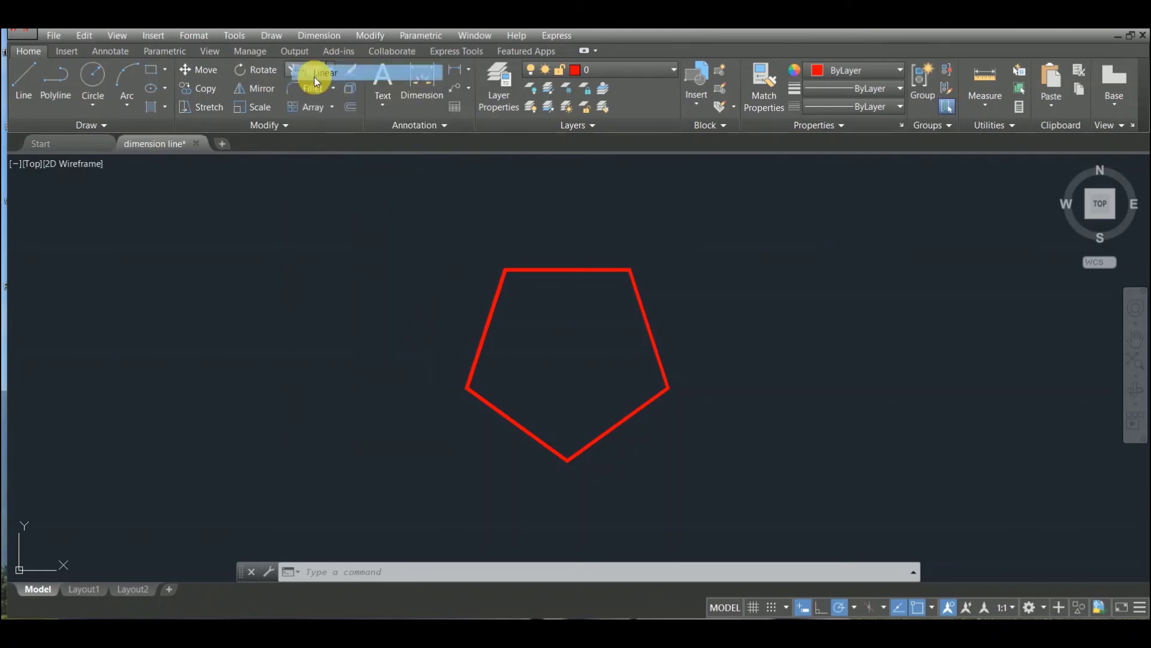
left_click(506, 271)
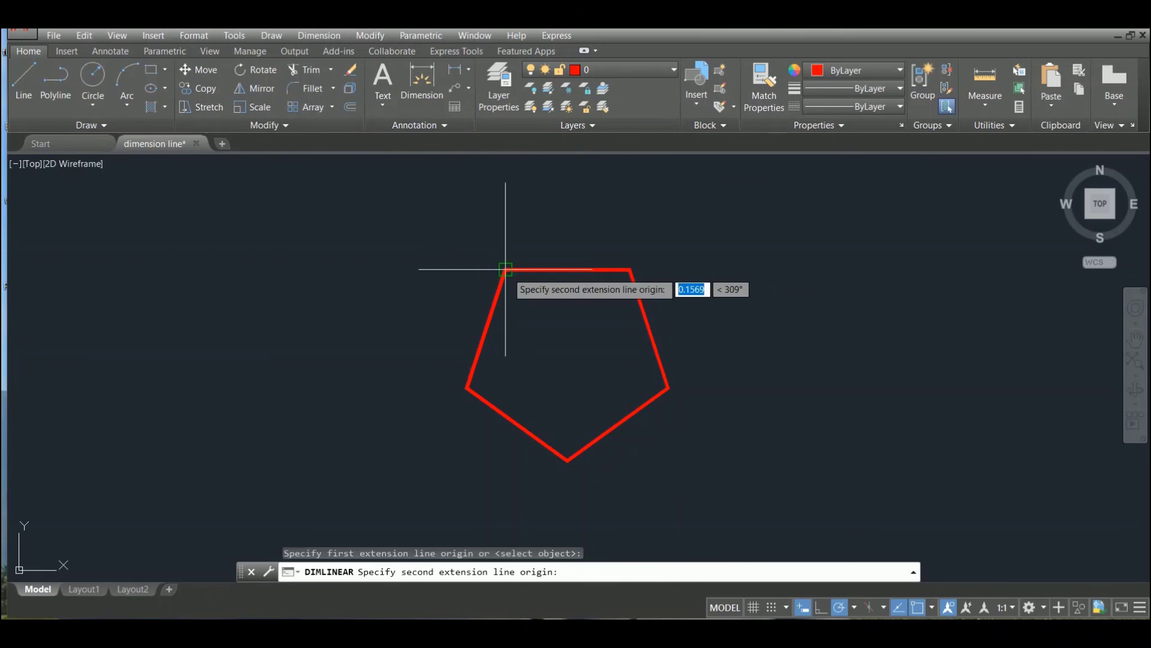
left_click(630, 270)
left_click(618, 227)
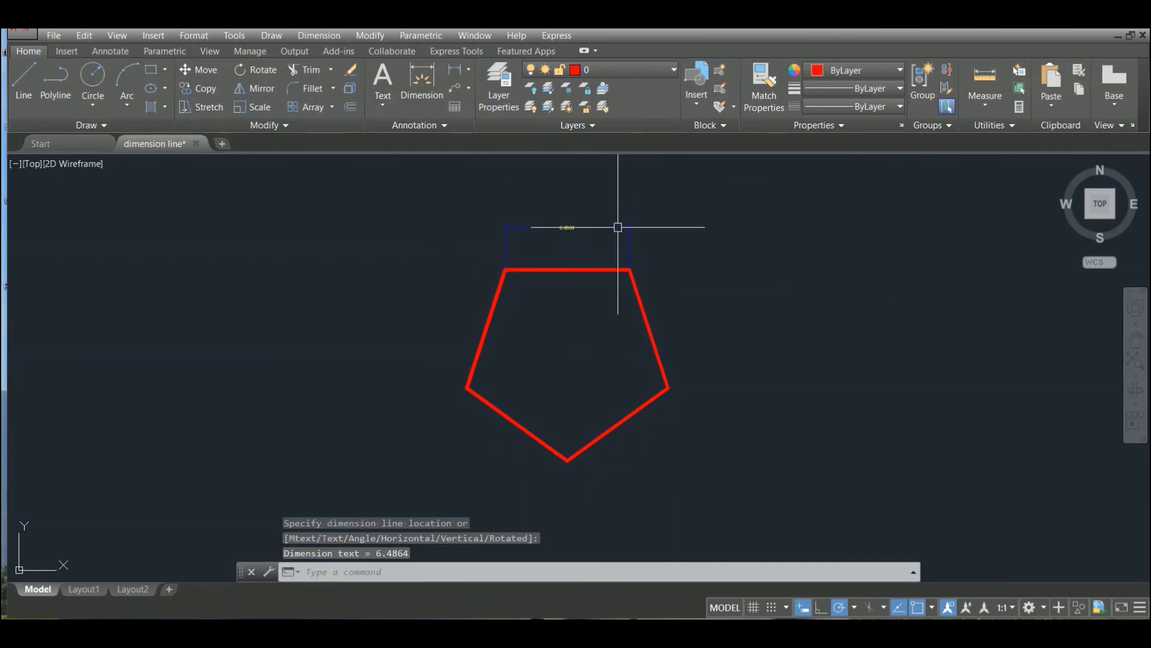
scroll(540, 232, "up", 8)
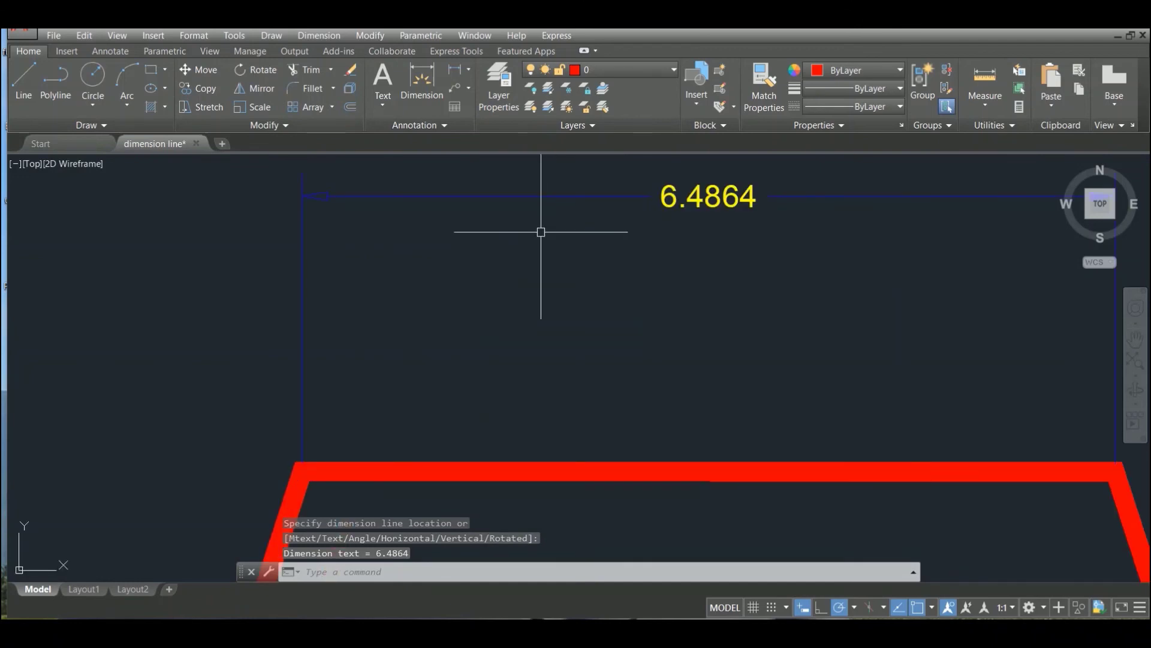
scroll(541, 231, "down", 2)
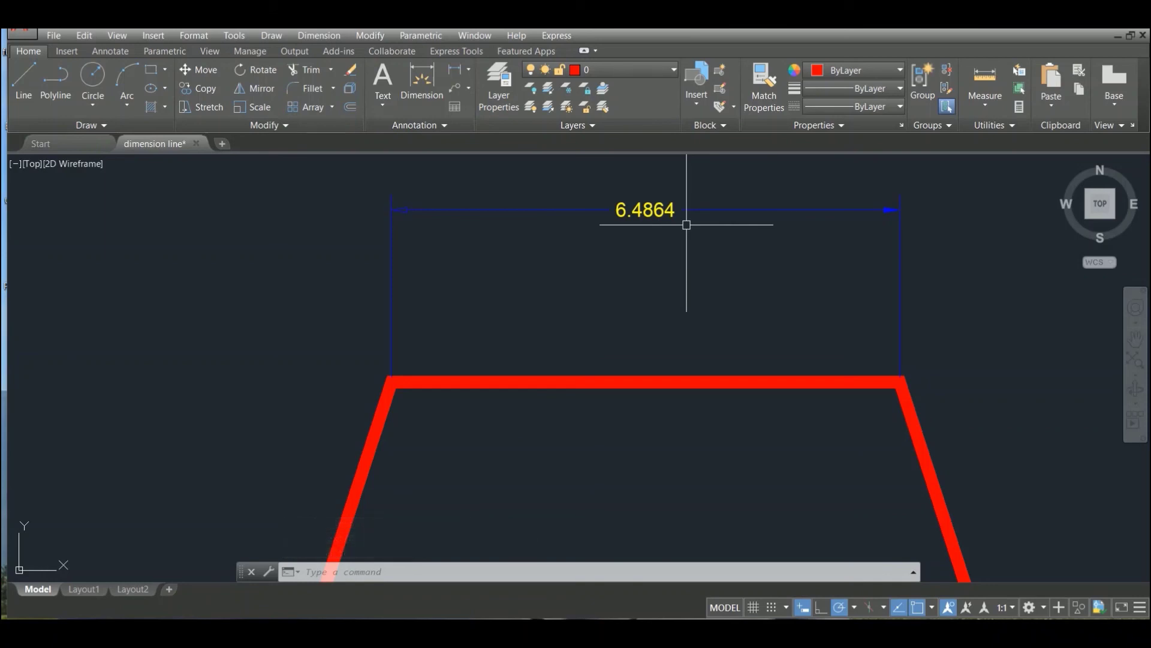
scroll(686, 225, "down", 4)
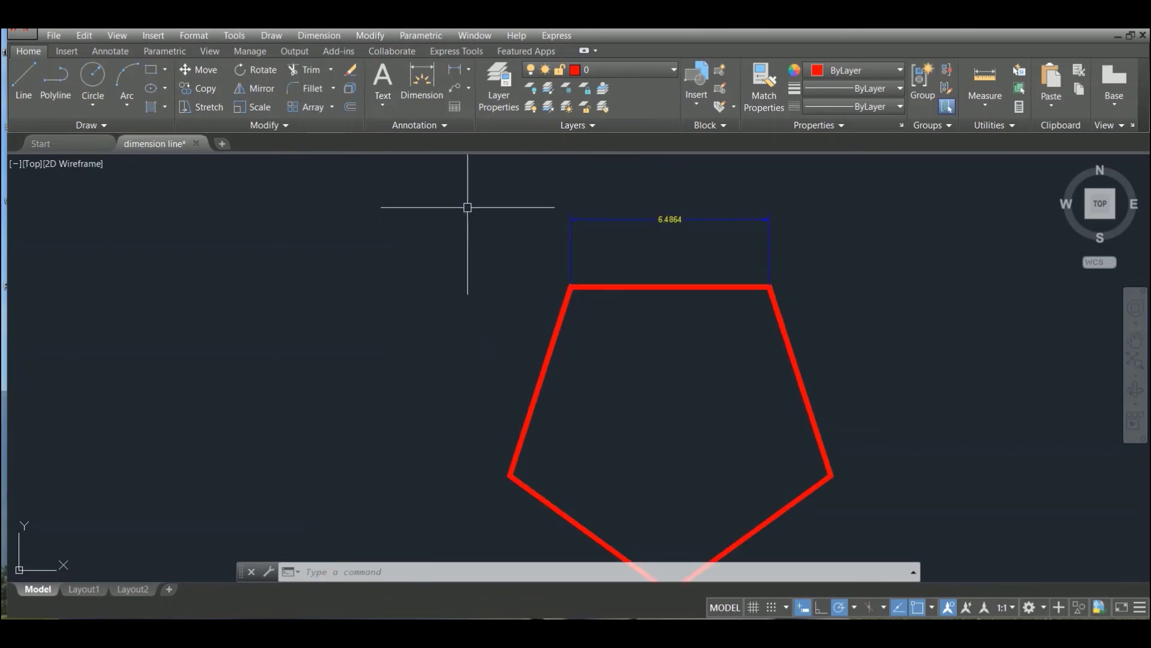
- Add an aligned dimension to the pentagon's sloping upper-left edge, placing the dimension line outside the shape
left_click(467, 71)
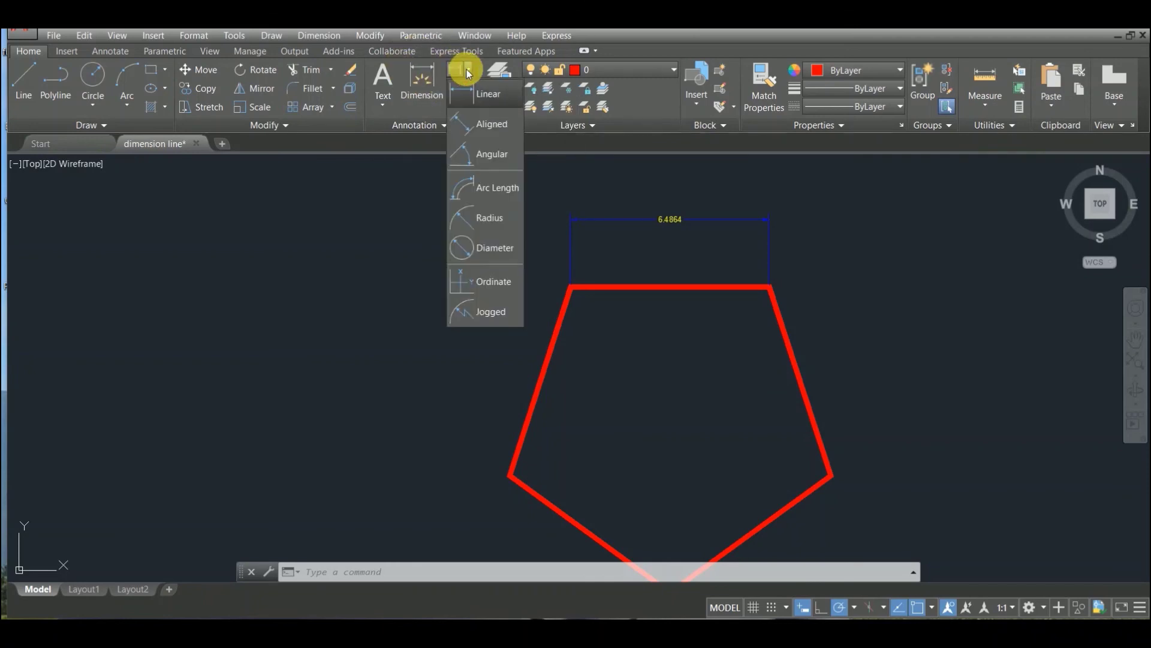
left_click(467, 130)
left_click(571, 287)
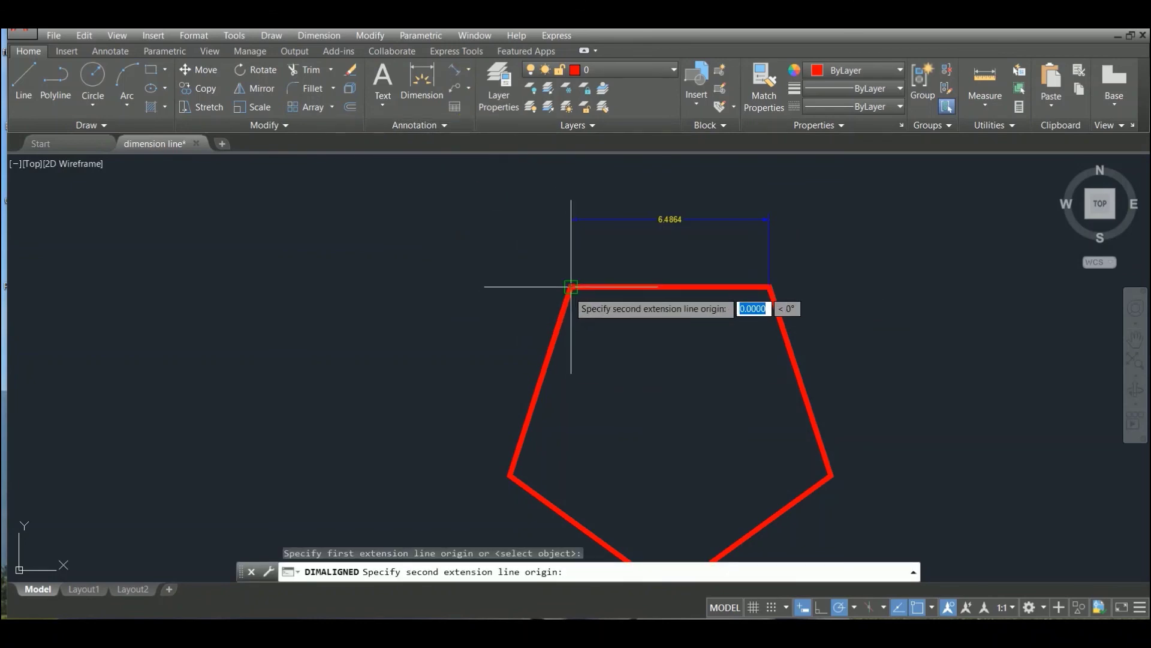
left_click(509, 476)
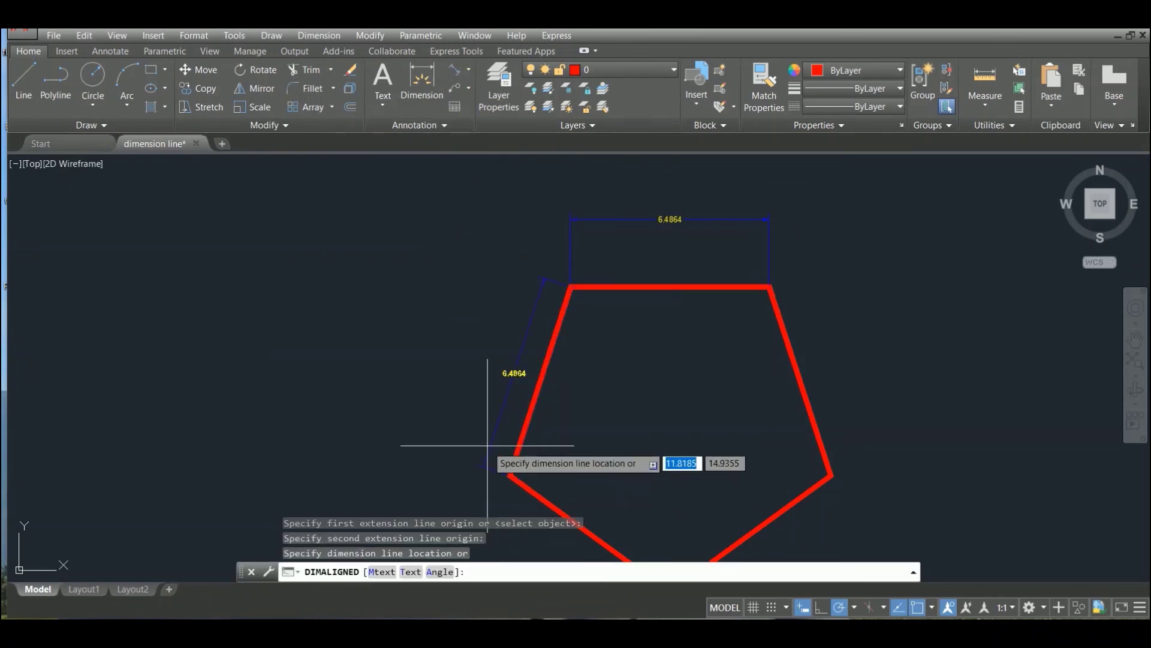
scroll(504, 368, "up", 8)
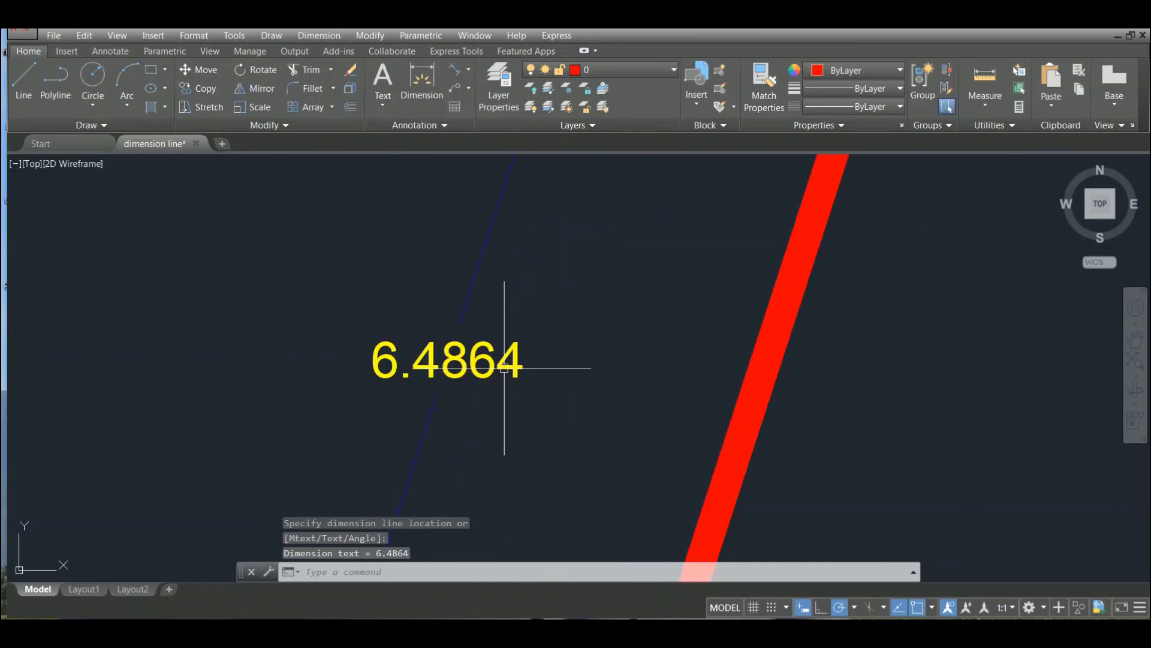
scroll(434, 317, "down", 8)
left_click(434, 316)
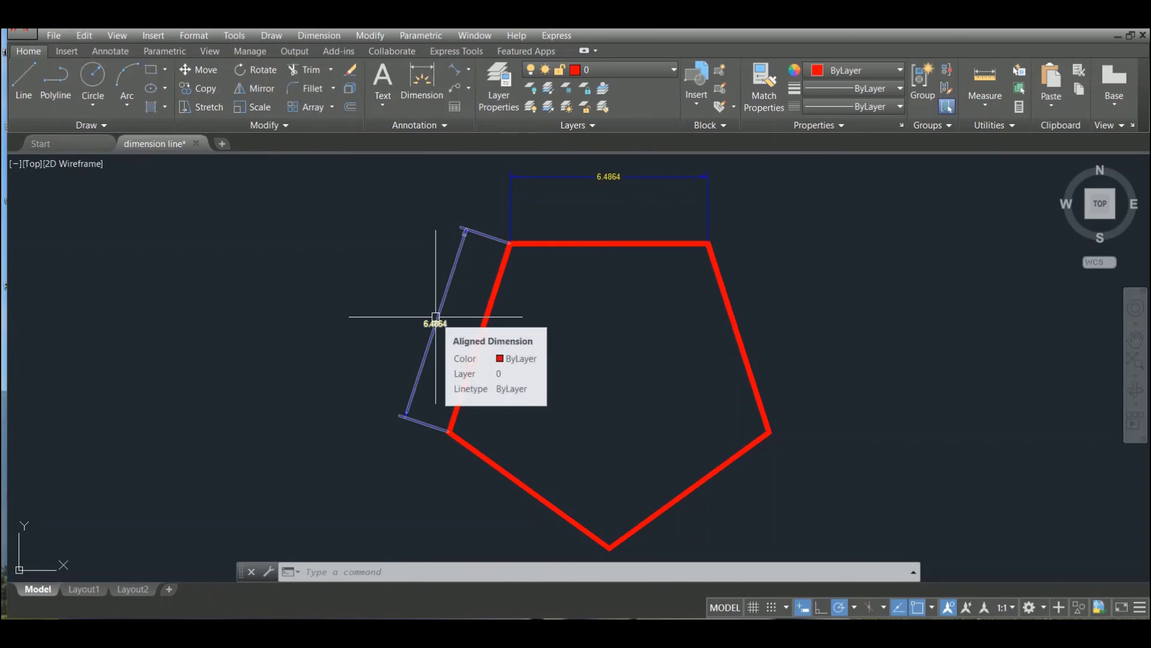
- Add an angular dimension between the pentagon's upper-right and lower-right edges, placing the arc inside the shape
left_click(467, 68)
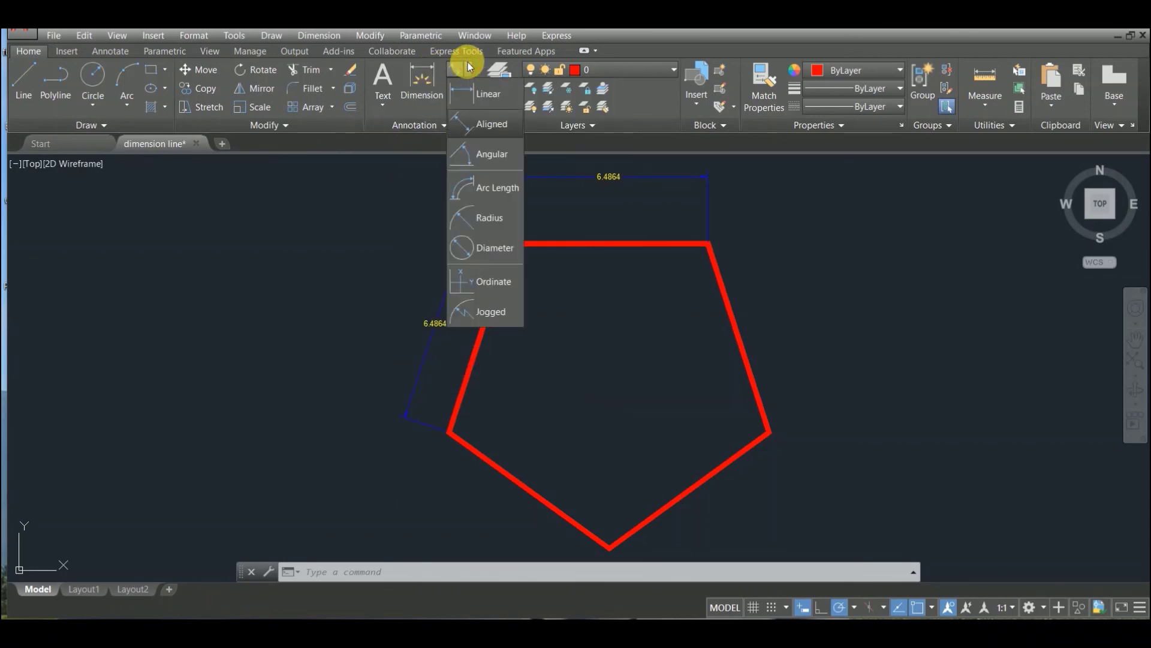
left_click(481, 162)
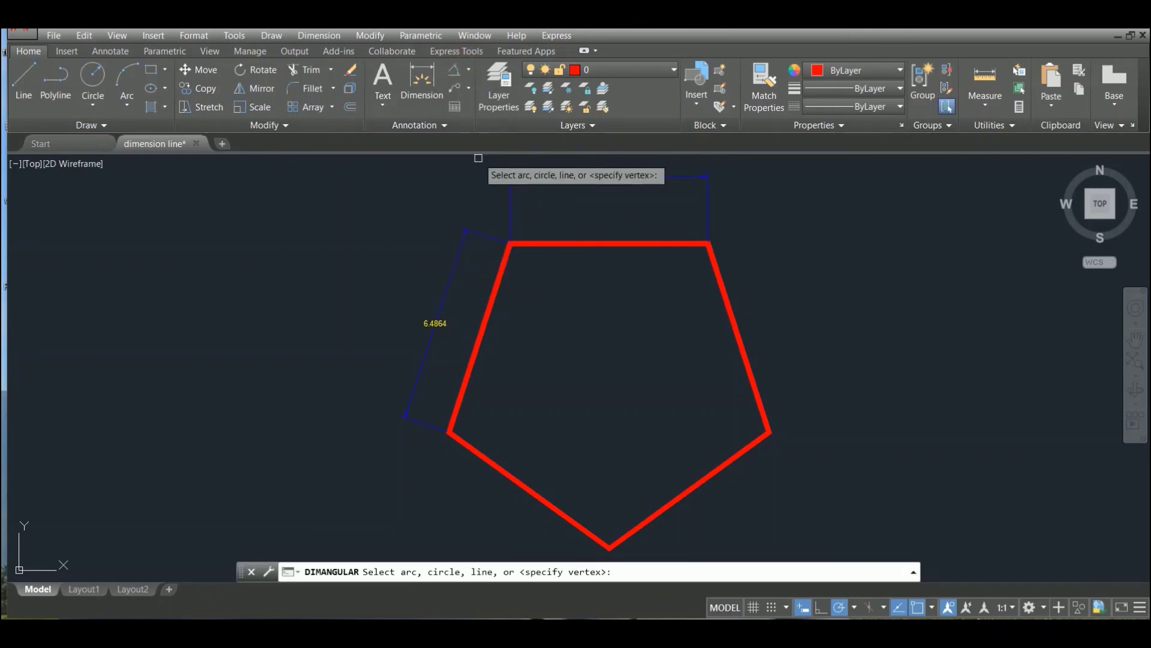
left_click(750, 358)
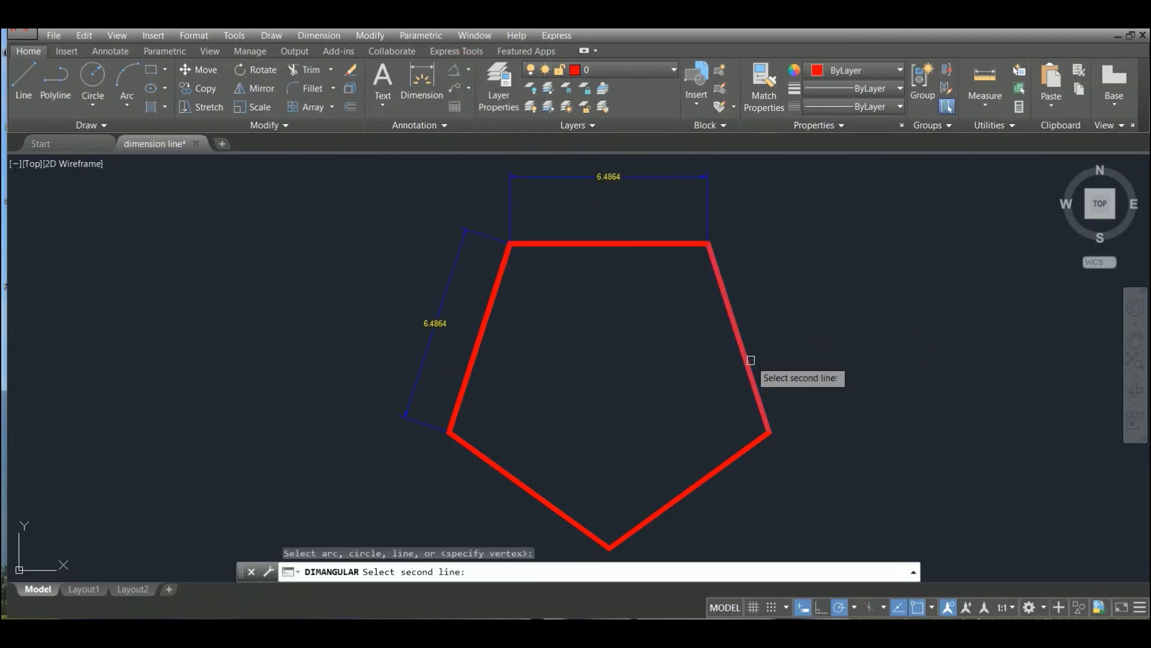
left_click(723, 464)
left_click(705, 417)
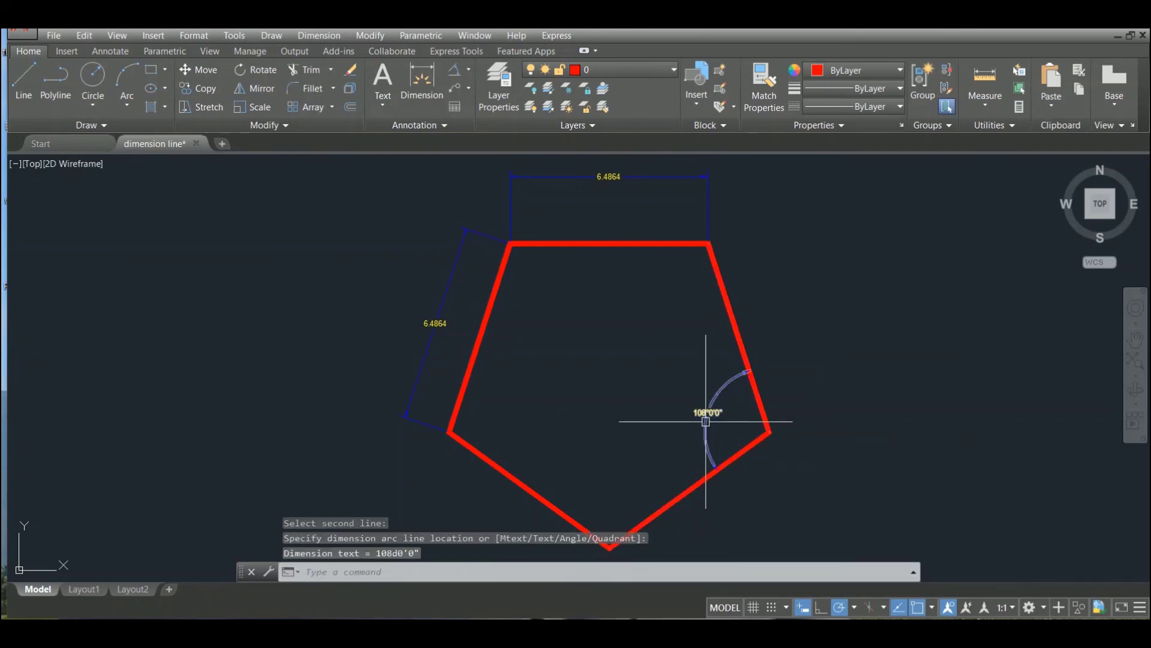
scroll(706, 422, "up", 6)
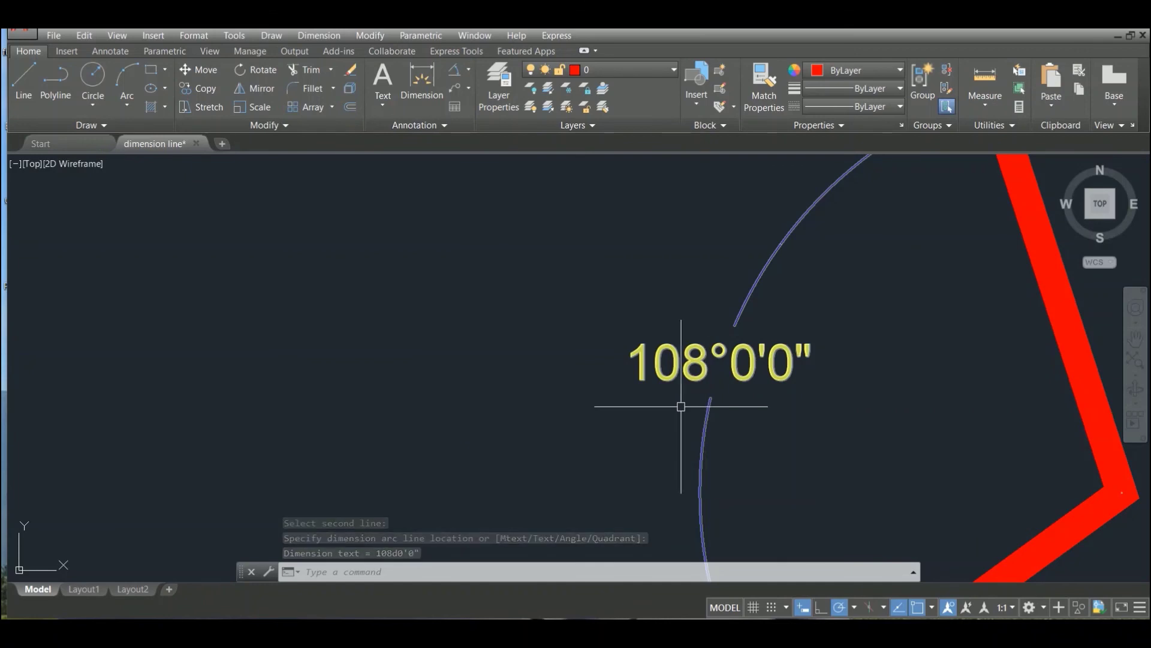
scroll(633, 397, "down", 3)
scroll(635, 399, "up", 3)
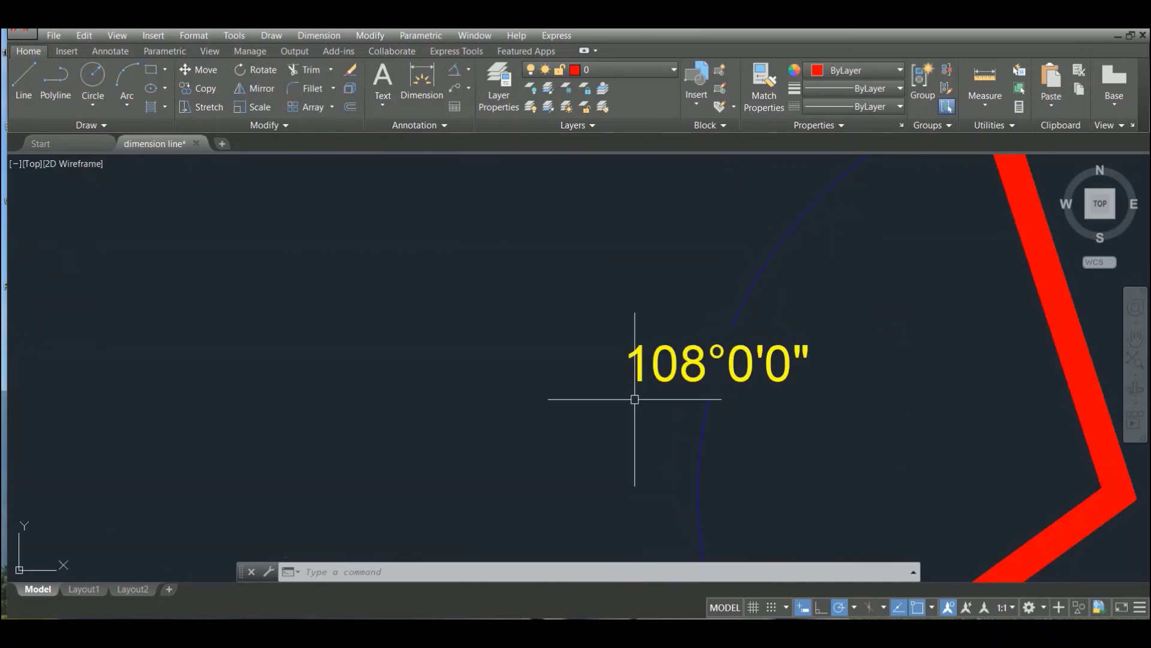
scroll(634, 399, "down", 5)
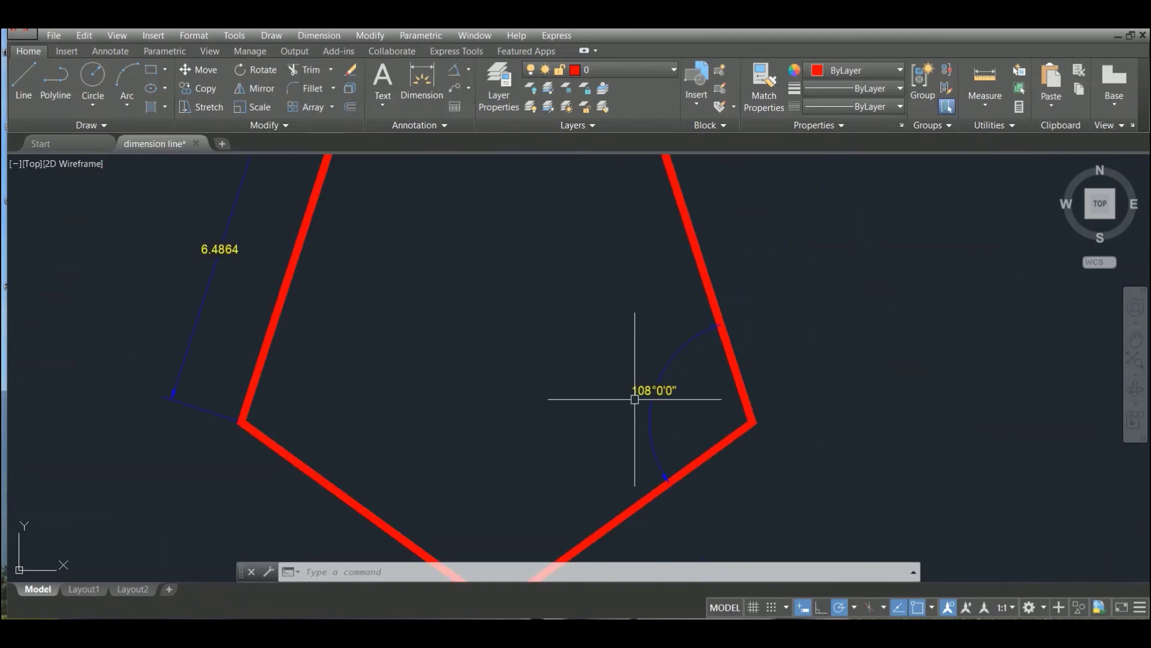
scroll(634, 399, "down", 3)
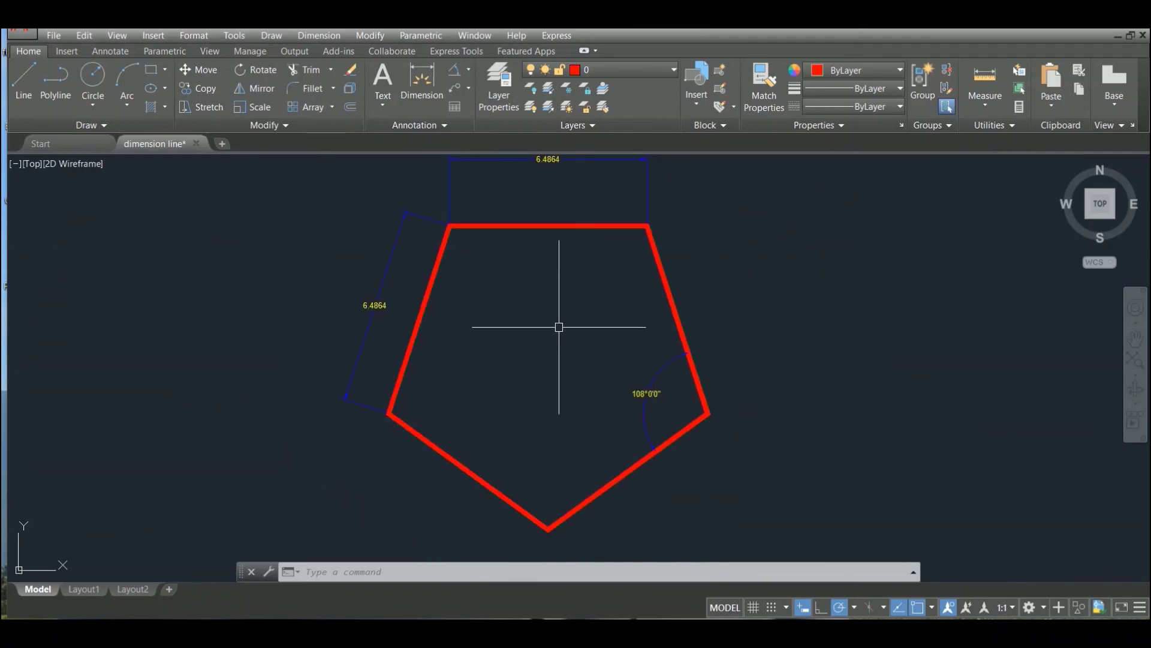
scroll(559, 327, "down", 3)
scroll(559, 327, "up", 2)
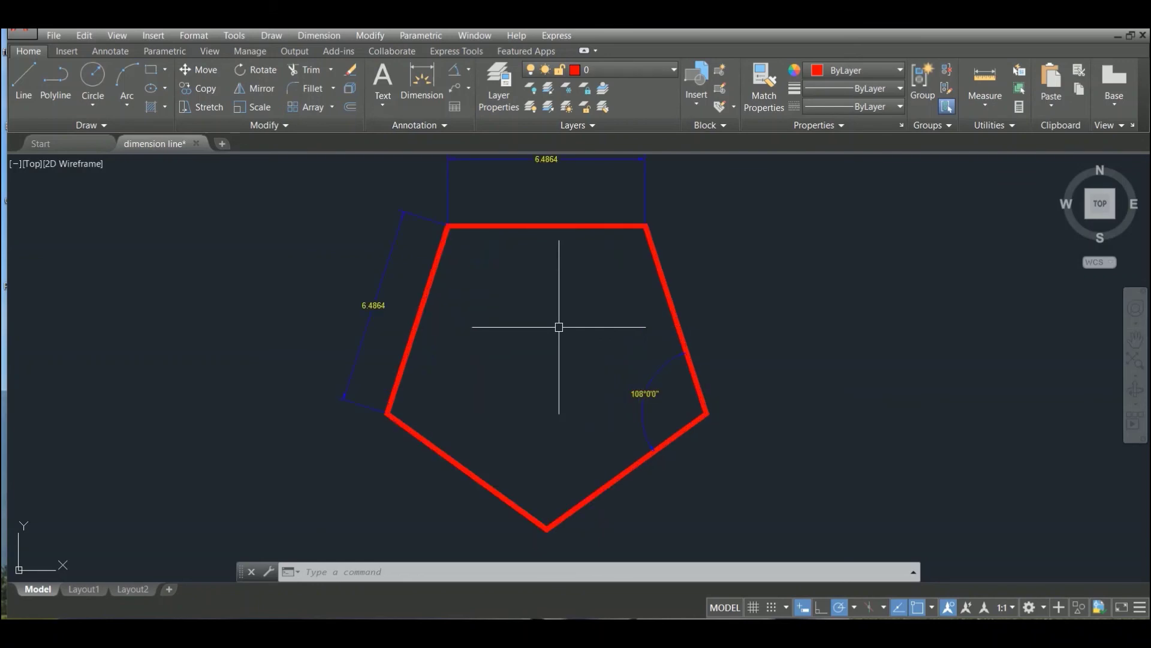